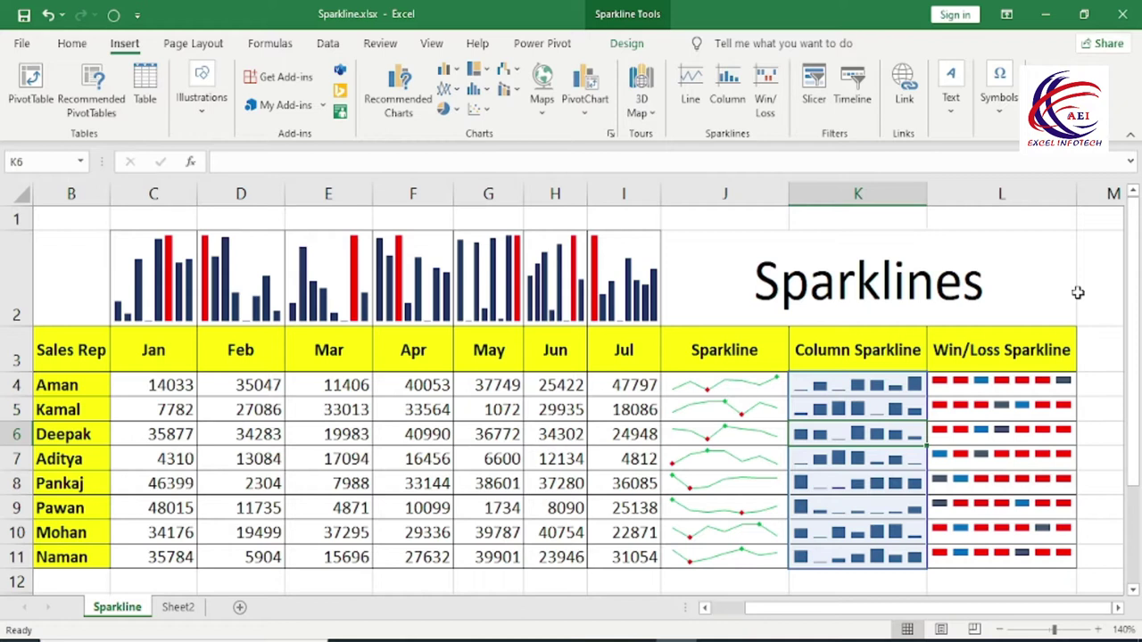
- Highlight the title, rep names, month headers, January figures and the monthly sparklines group
{"action": "left_click", "coordinate": [736, 289]}
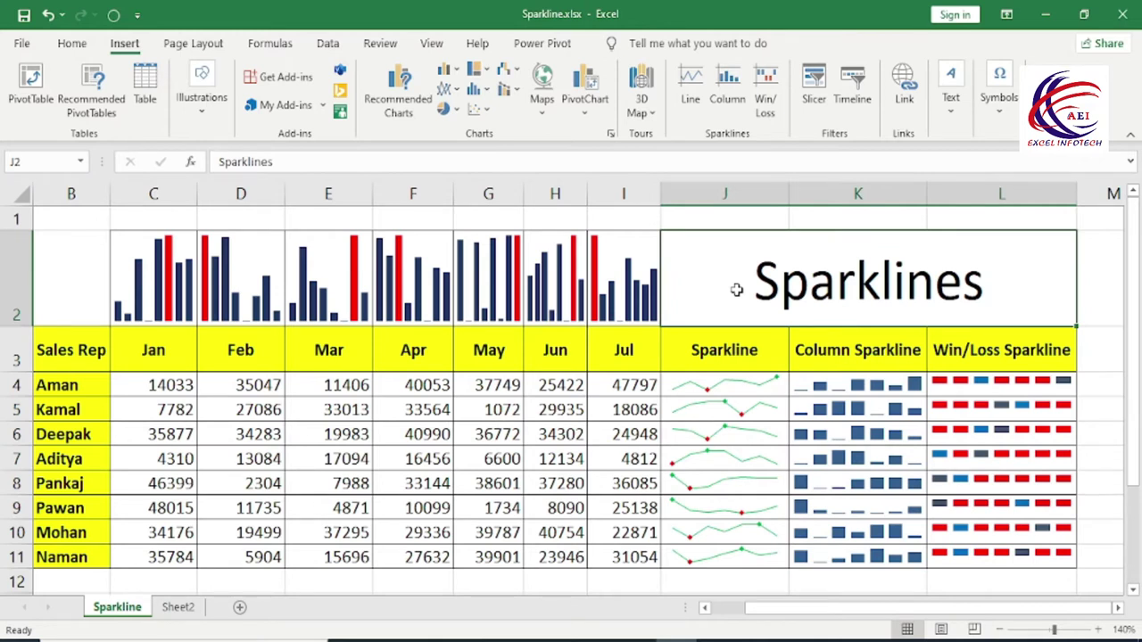
{"action": "left_click_drag", "start_coordinate": [78, 351], "coordinate": [52, 582]}
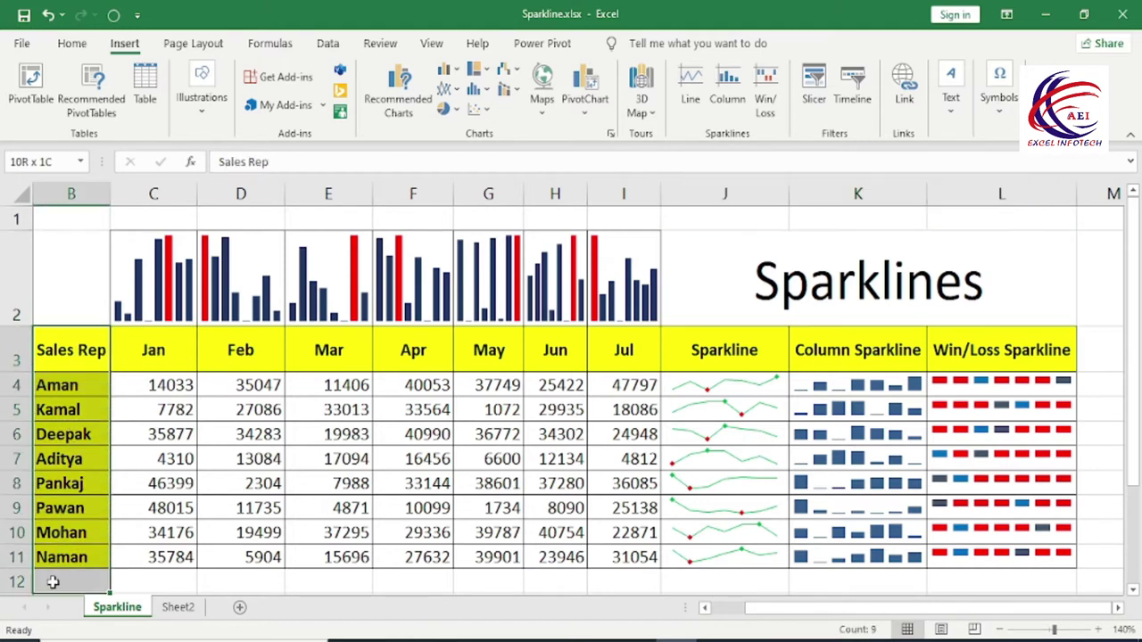
{"action": "key", "text": "Right"}
{"action": "key", "text": "Right"}
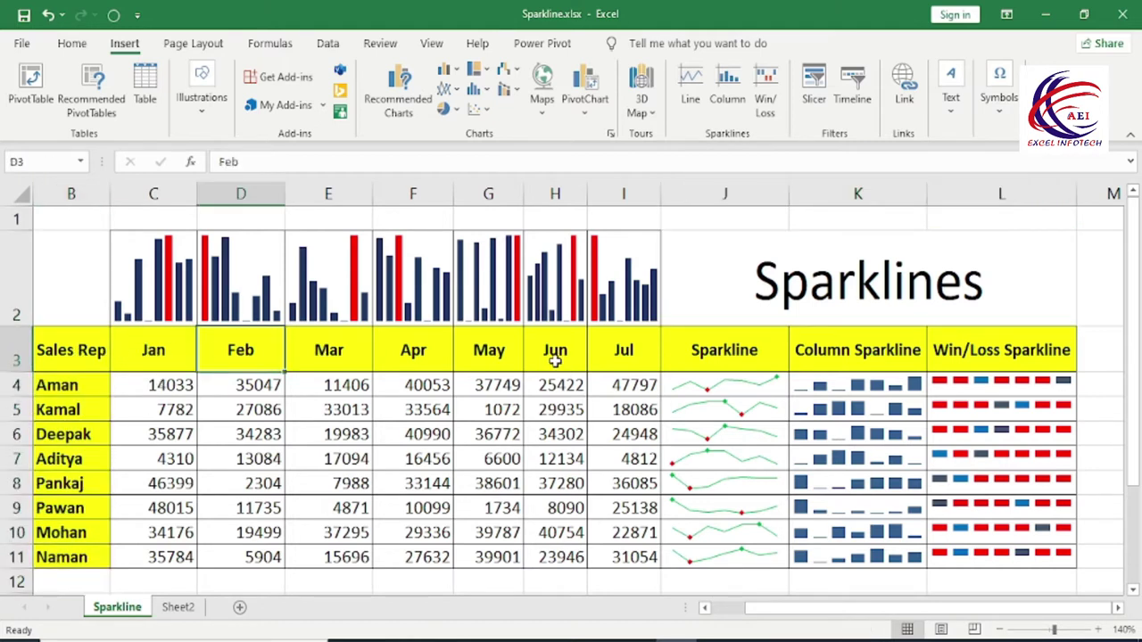
{"action": "left_click_drag", "start_coordinate": [624, 351], "coordinate": [152, 350]}
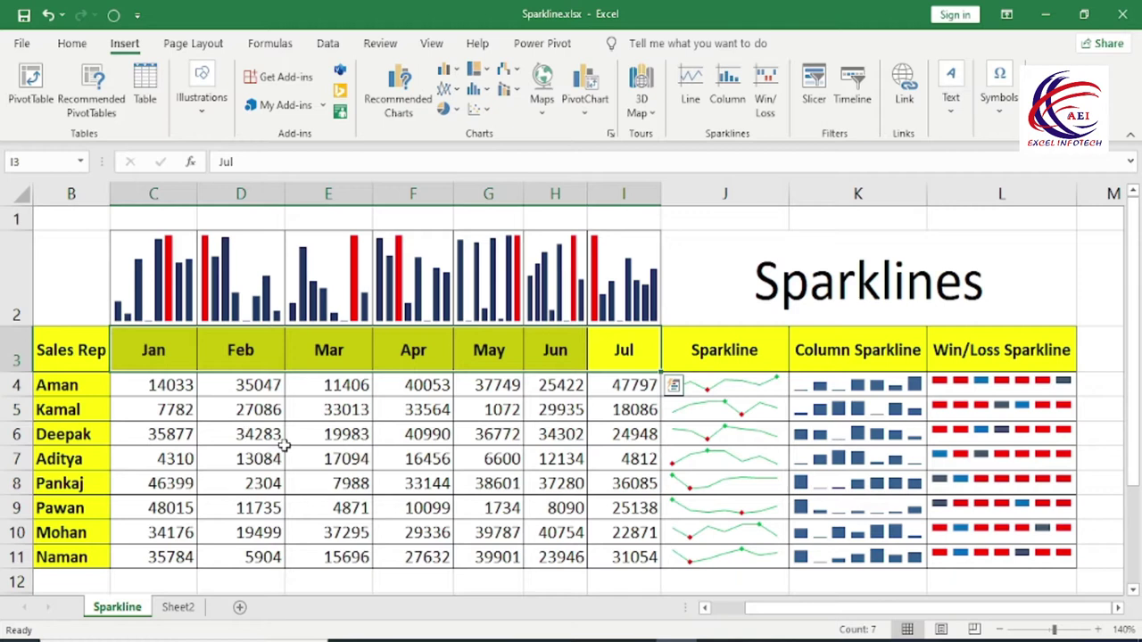
{"action": "left_click_drag", "start_coordinate": [166, 385], "coordinate": [214, 541]}
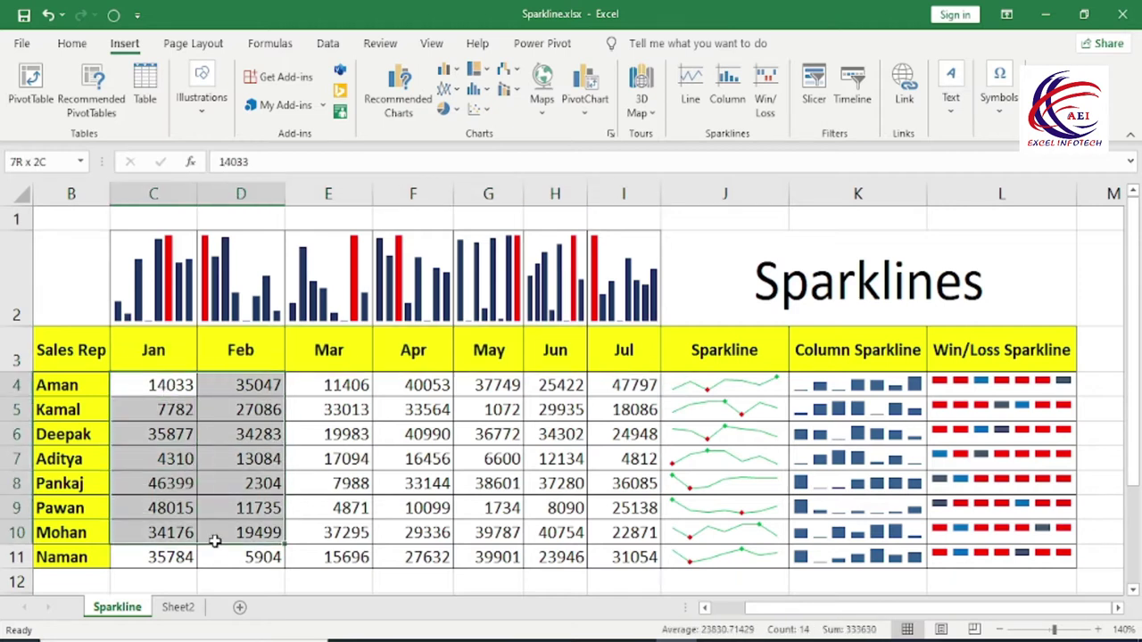
{"action": "key", "text": "Left"}
{"action": "left_click", "coordinate": [357, 384]}
{"action": "left_click", "coordinate": [152, 385]}
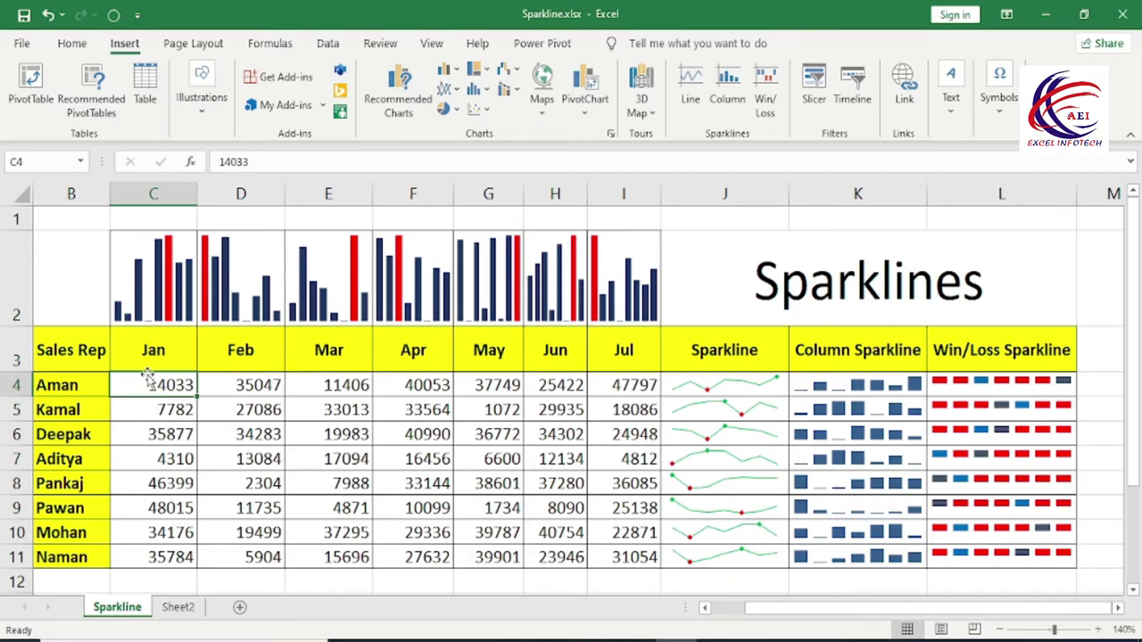
{"action": "left_click_drag", "start_coordinate": [148, 381], "coordinate": [145, 553]}
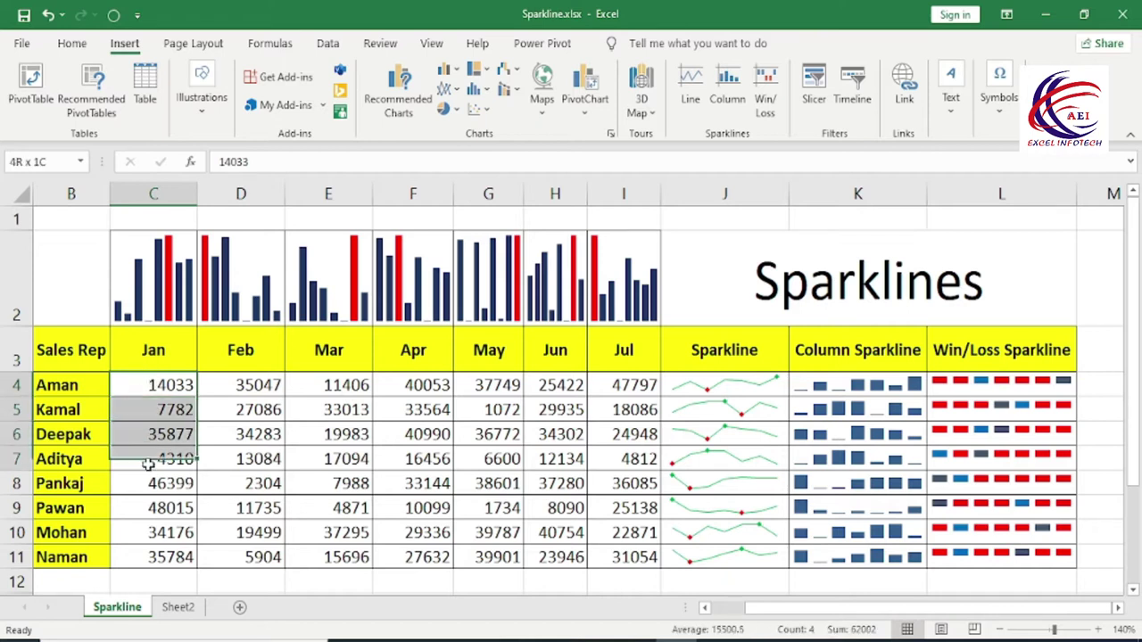
{"action": "left_click", "coordinate": [183, 267]}
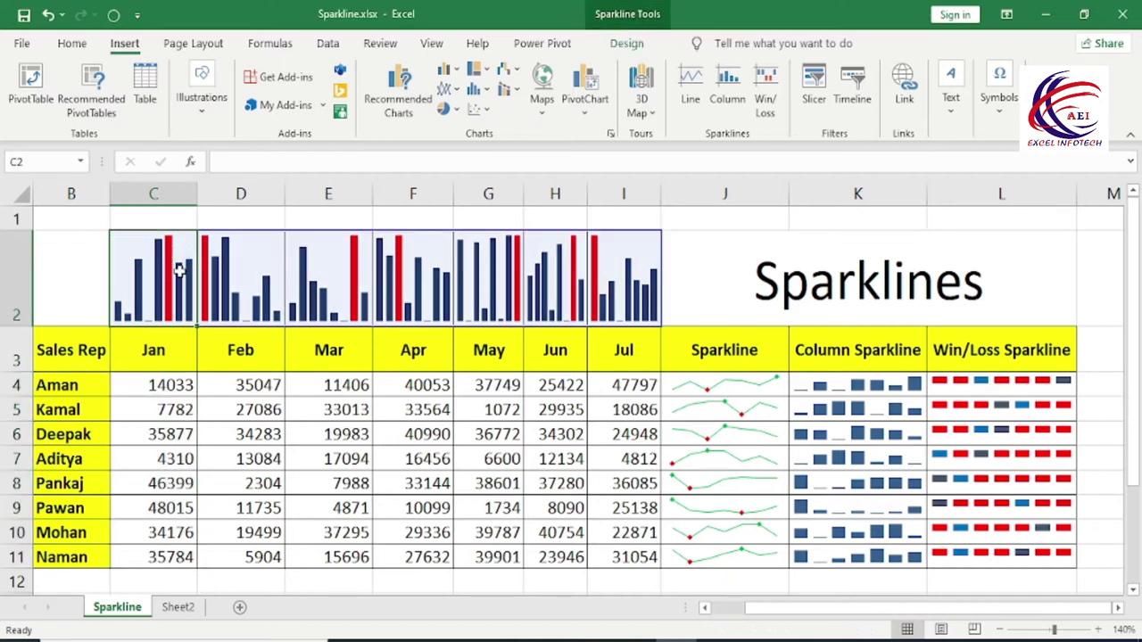
- Enter 56000 as Kamal's January sales in C5
{"action": "left_click", "coordinate": [150, 413]}
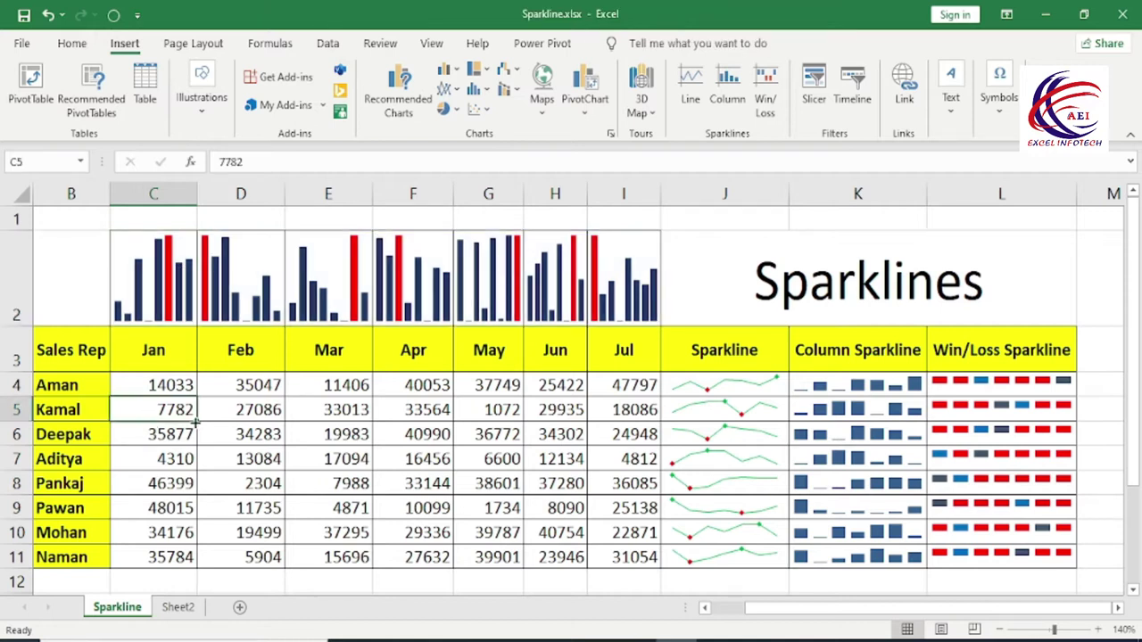
{"action": "type", "text": "56"}
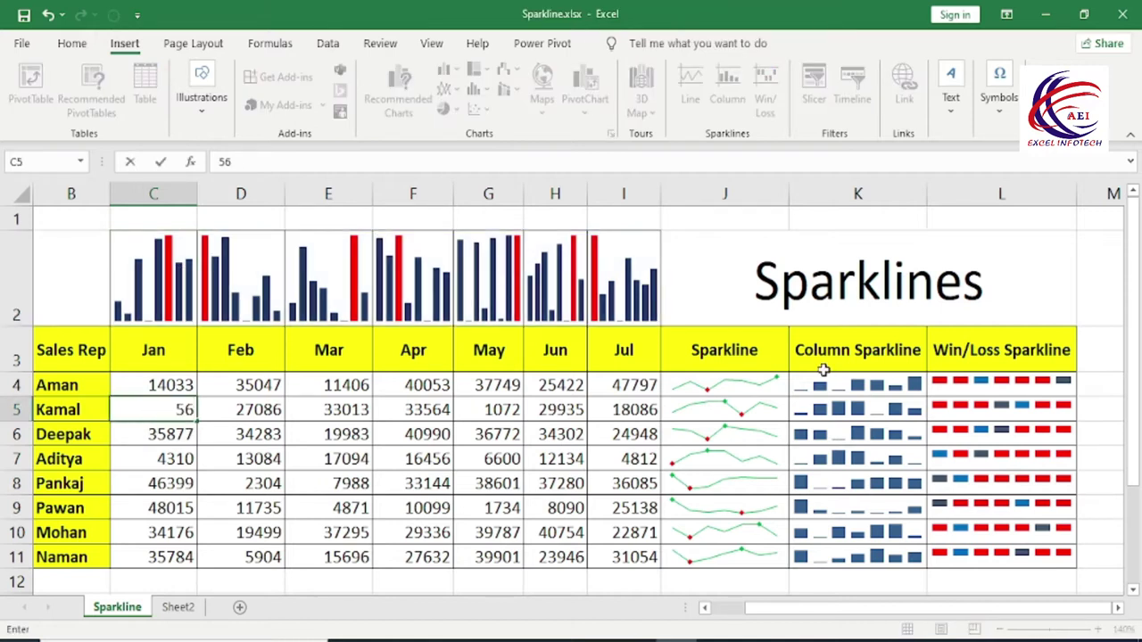
{"action": "type", "text": "000"}
{"action": "key", "text": "Return"}
- Compare the Jan column sparkline against Aman's, Kamal's, Deepak's and Aditya's January values
{"action": "left_click", "coordinate": [174, 298]}
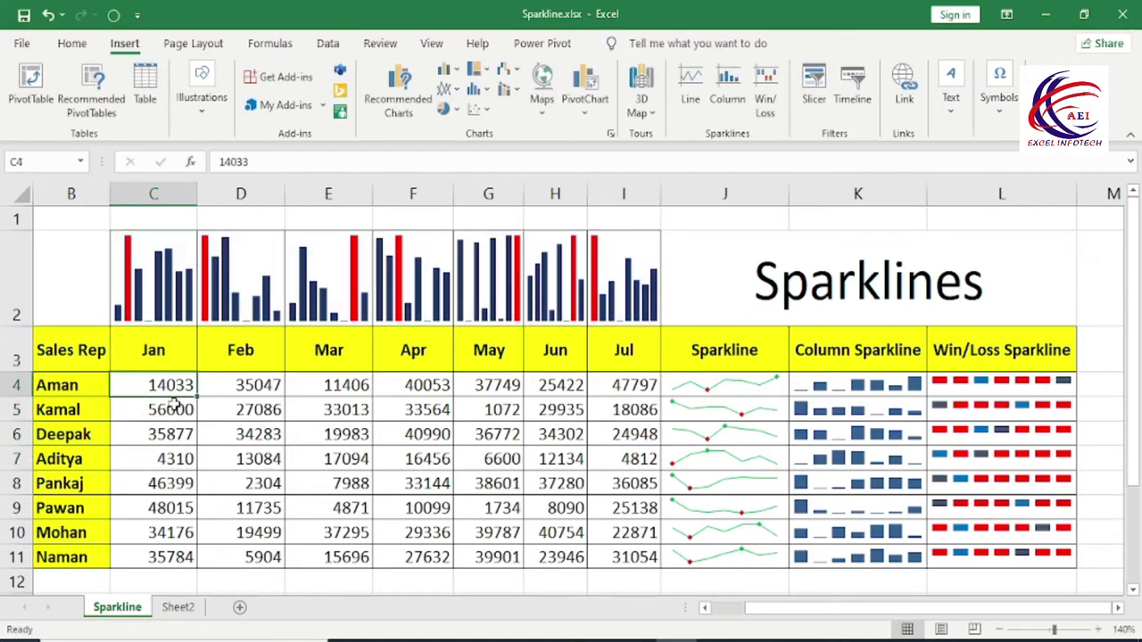
{"action": "left_click", "coordinate": [176, 459]}
{"action": "left_click", "coordinate": [174, 281]}
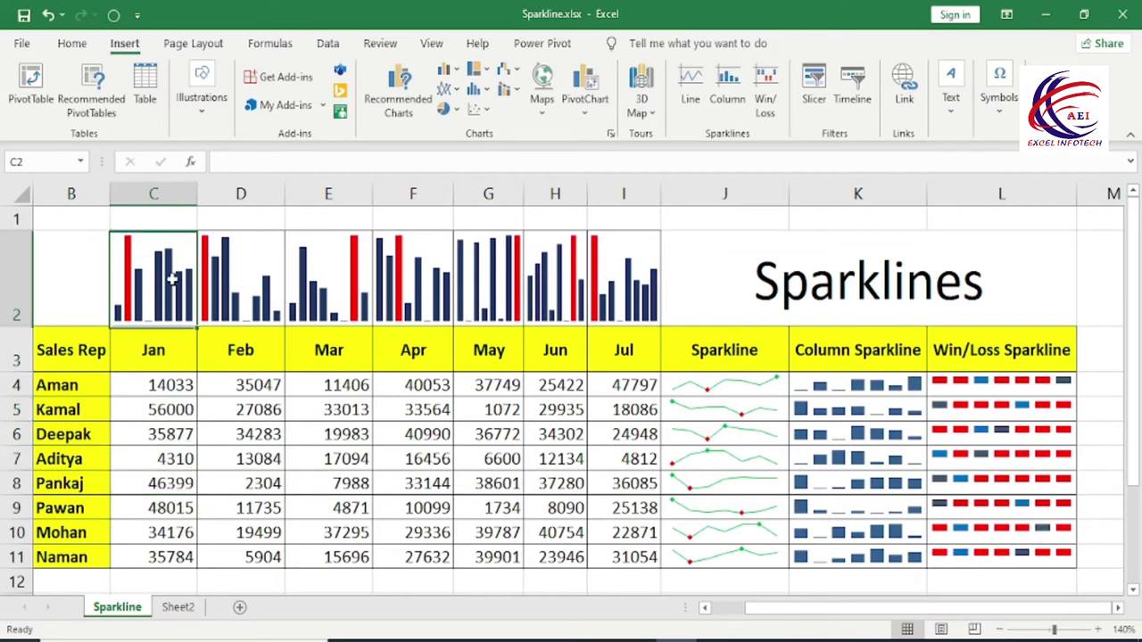
{"action": "left_click", "coordinate": [169, 384]}
{"action": "left_click", "coordinate": [169, 409]}
{"action": "left_click", "coordinate": [169, 434]}
{"action": "left_click", "coordinate": [170, 457]}
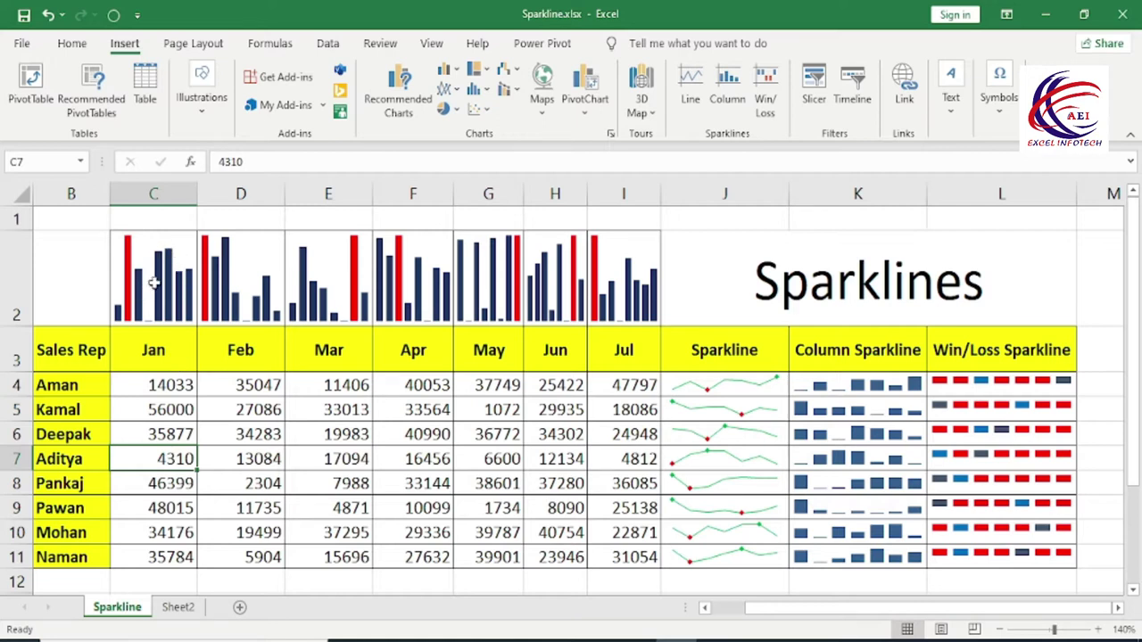
- Highlight each month's sales figures from Jan through Jul in turn
{"action": "left_click", "coordinate": [160, 433]}
{"action": "left_click_drag", "start_coordinate": [161, 350], "coordinate": [169, 557]}
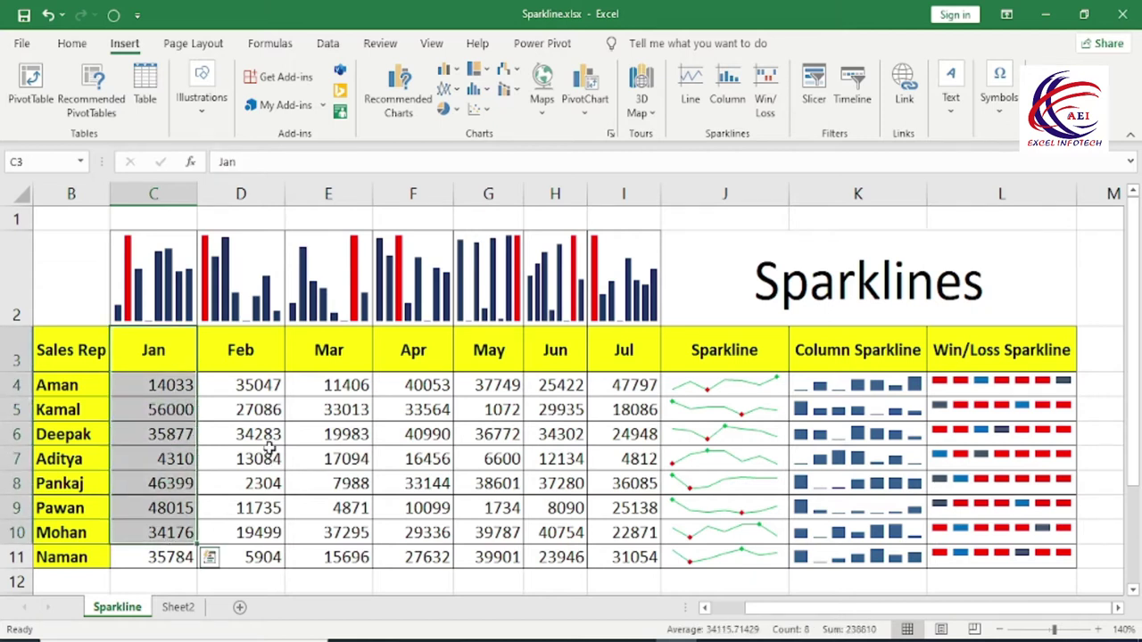
{"action": "left_click_drag", "start_coordinate": [250, 385], "coordinate": [262, 556]}
{"action": "left_click_drag", "start_coordinate": [329, 434], "coordinate": [357, 581]}
{"action": "left_click_drag", "start_coordinate": [440, 434], "coordinate": [504, 580]}
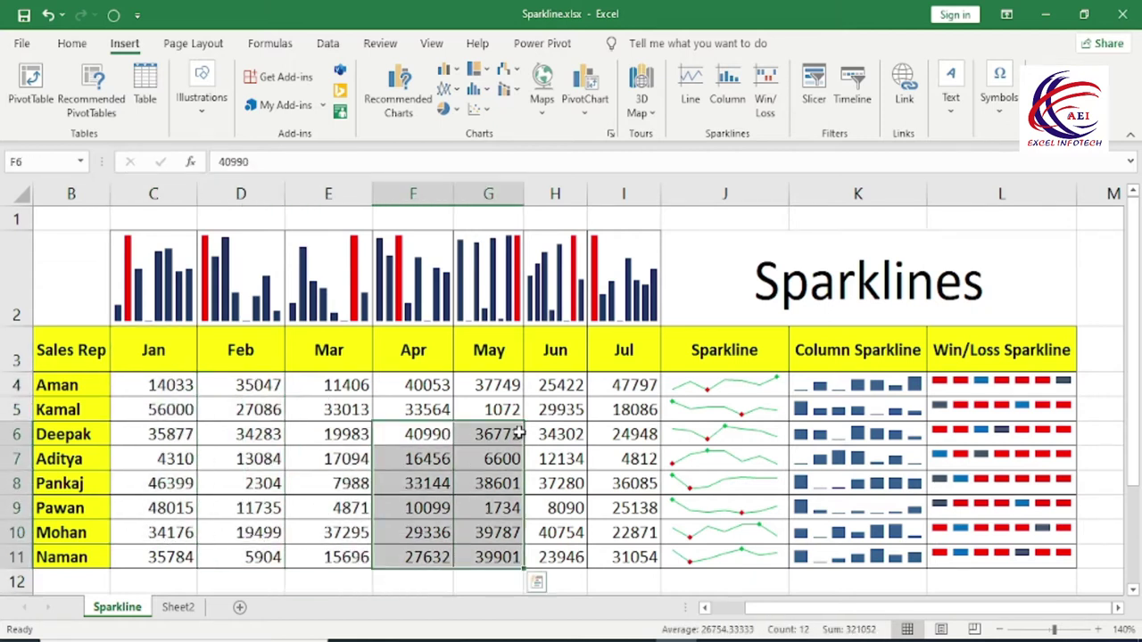
{"action": "left_click_drag", "start_coordinate": [571, 556], "coordinate": [571, 433]}
{"action": "left_click_drag", "start_coordinate": [625, 384], "coordinate": [623, 533]}
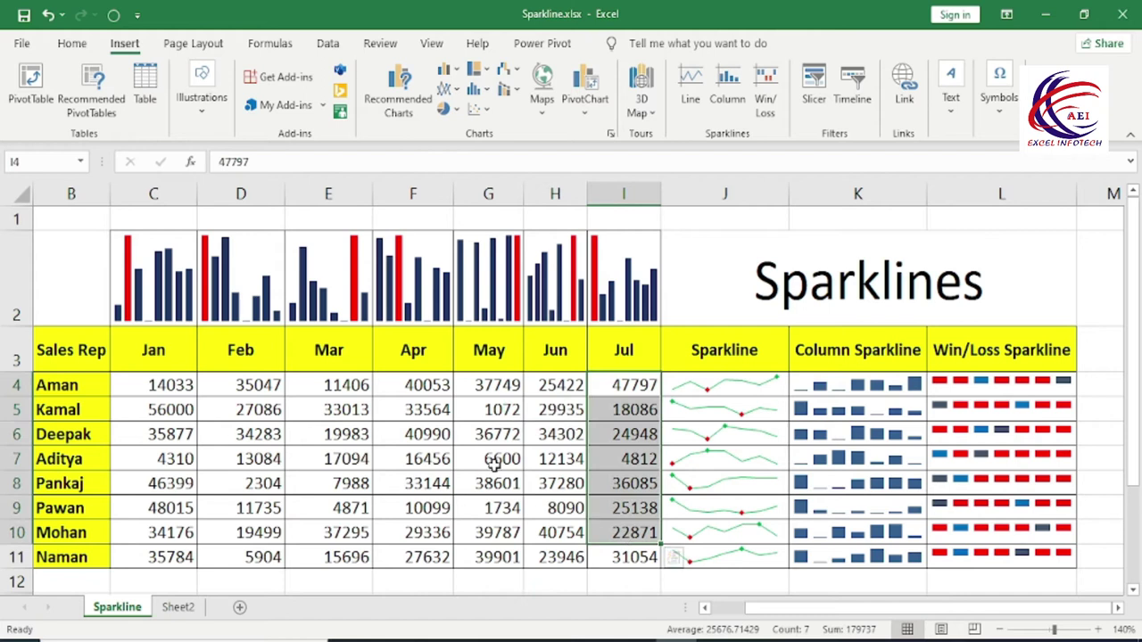
- Relate the line sparkline group to Aman's Jan–Jul sales row
{"action": "left_click", "coordinate": [767, 388]}
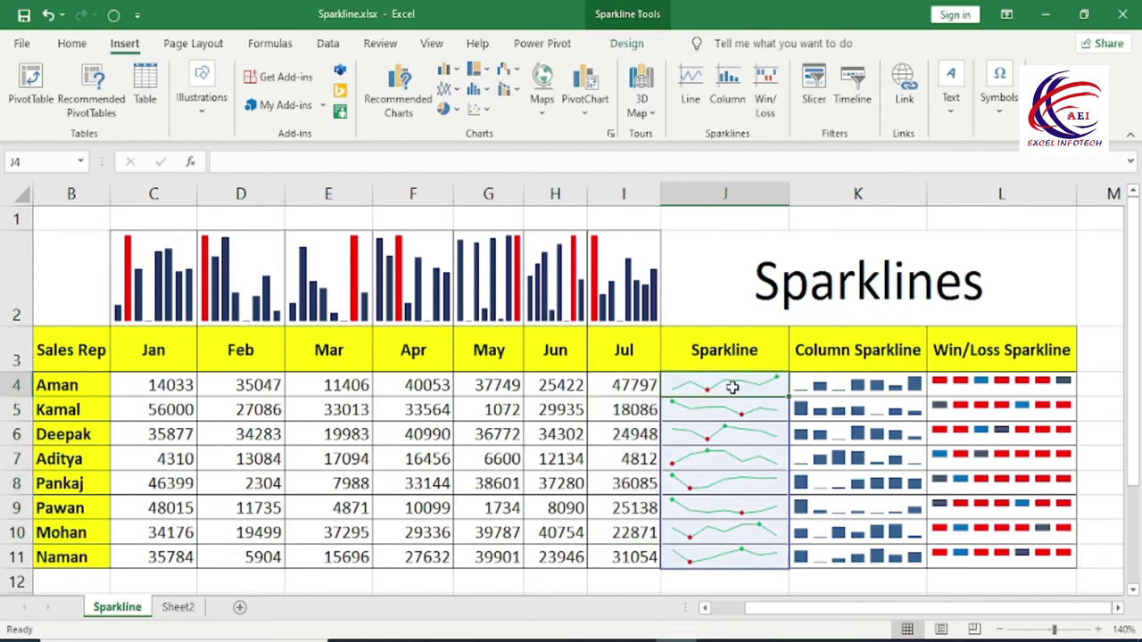
{"action": "left_click", "coordinate": [124, 386]}
{"action": "left_click", "coordinate": [627, 389]}
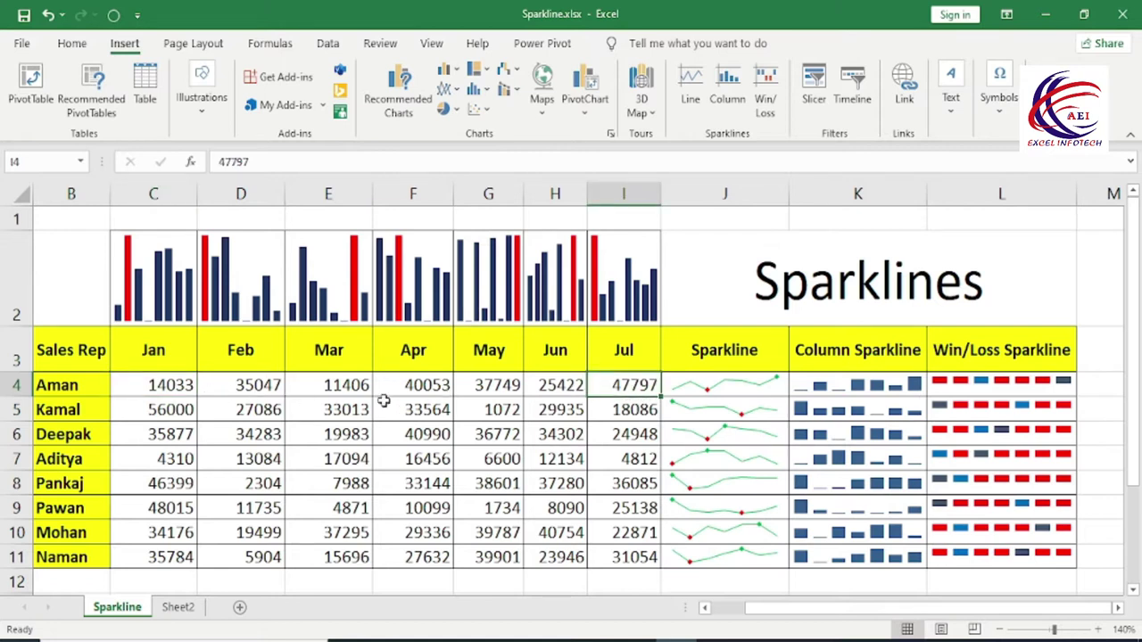
{"action": "left_click", "coordinate": [86, 389]}
{"action": "left_click", "coordinate": [159, 392]}
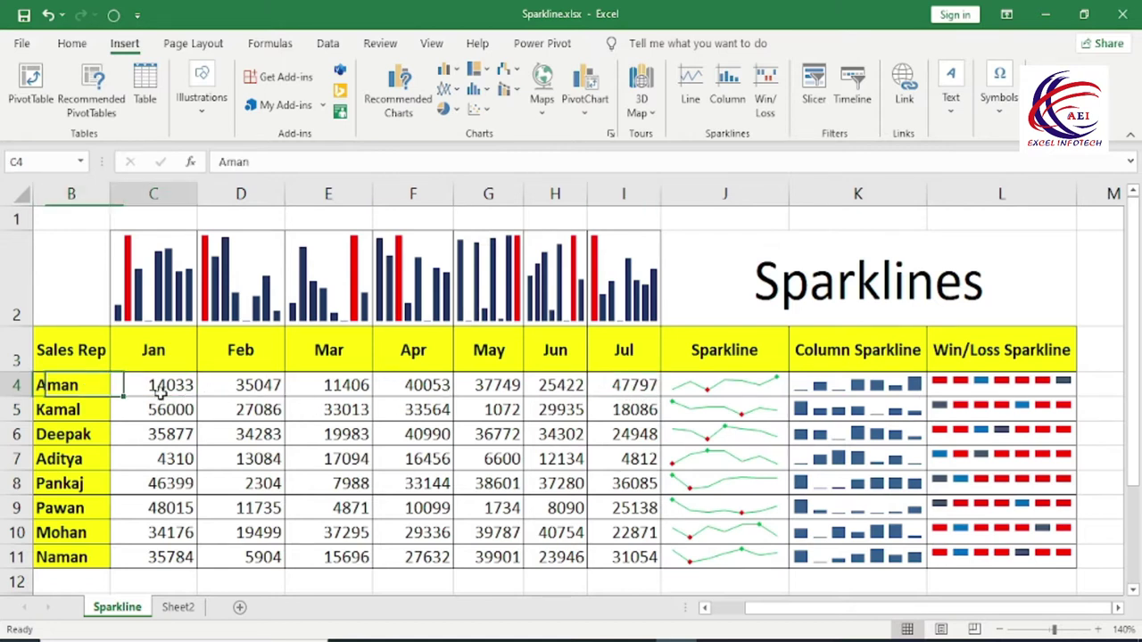
{"action": "left_click_drag", "start_coordinate": [159, 392], "coordinate": [629, 389]}
- Point out the line, column and win/loss sparkline groups, then move to Sheet2
{"action": "left_click", "coordinate": [687, 408]}
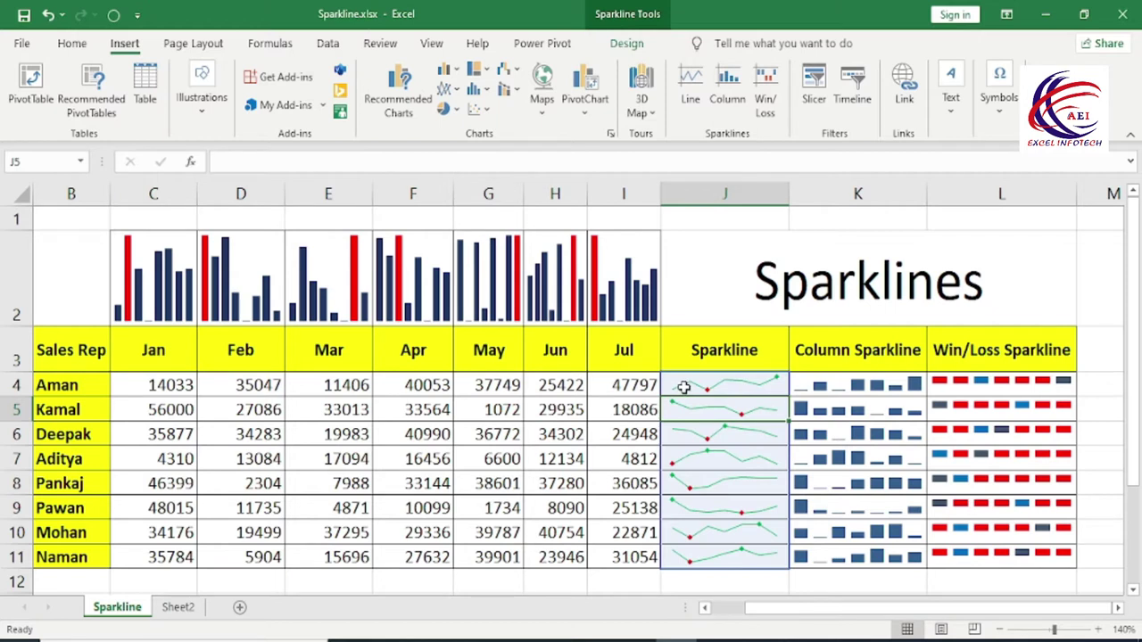
{"action": "left_click", "coordinate": [684, 386]}
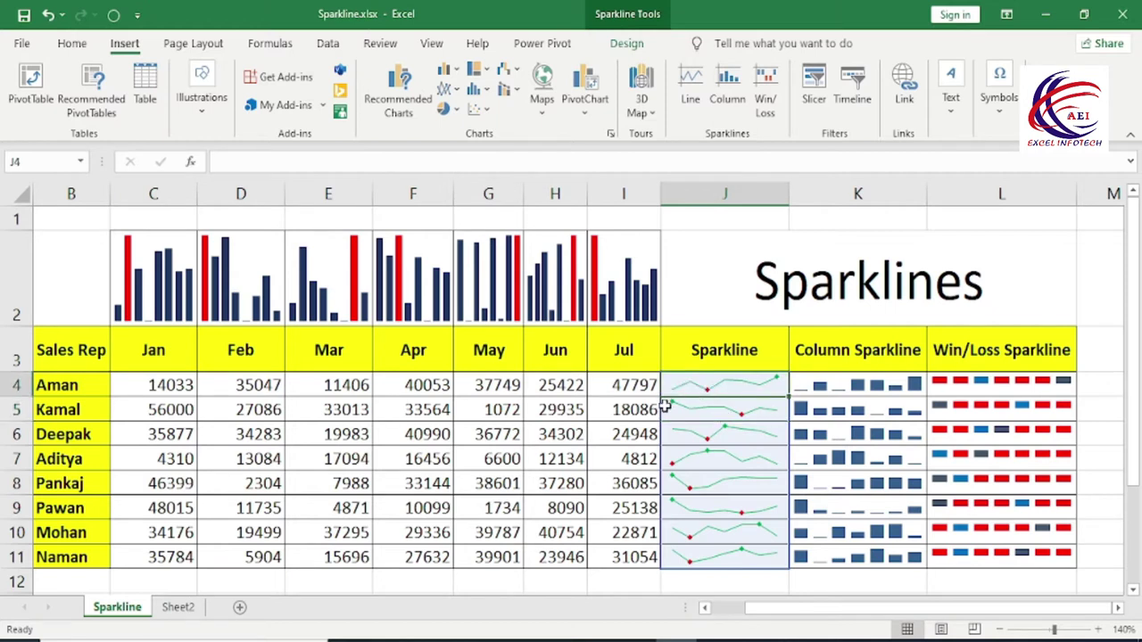
{"action": "left_click", "coordinate": [876, 394]}
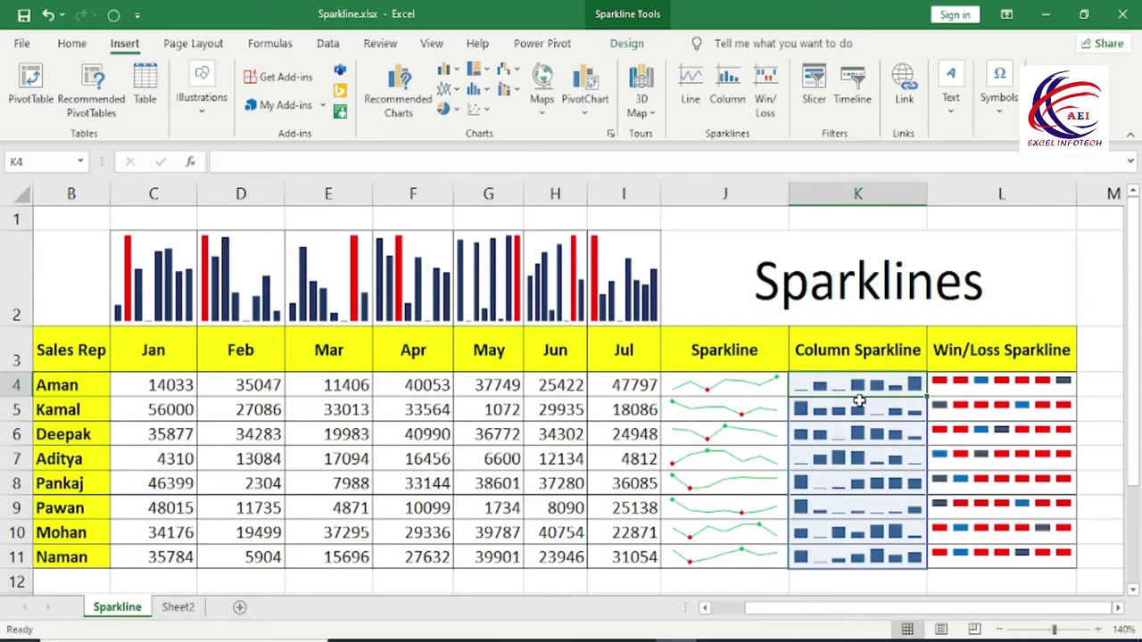
{"action": "left_click", "coordinate": [982, 401]}
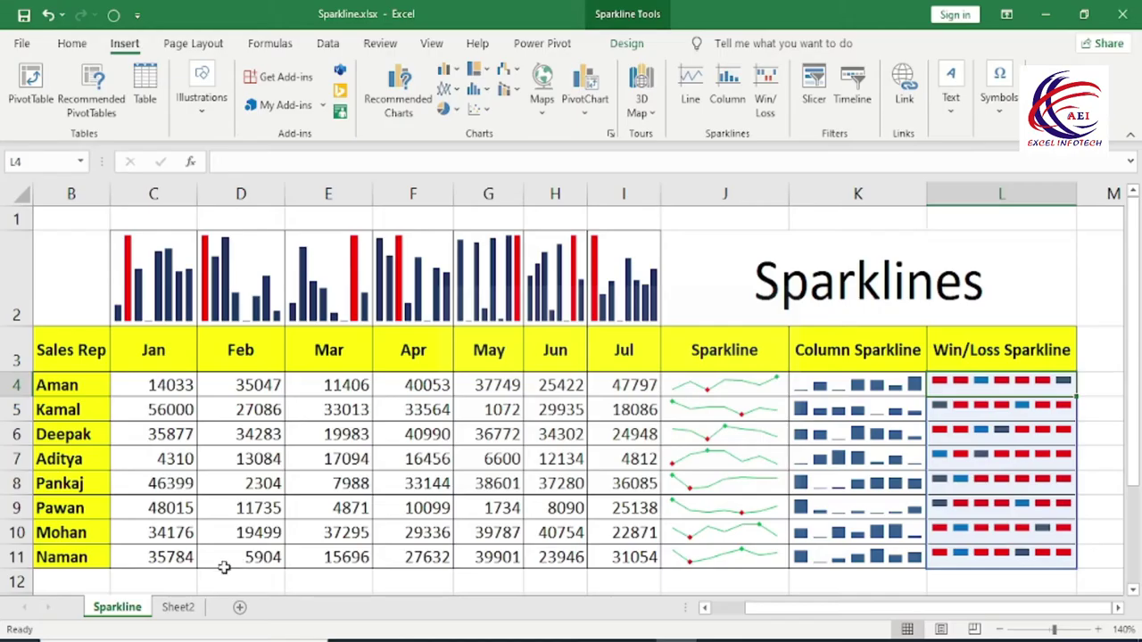
{"action": "left_click", "coordinate": [178, 610]}
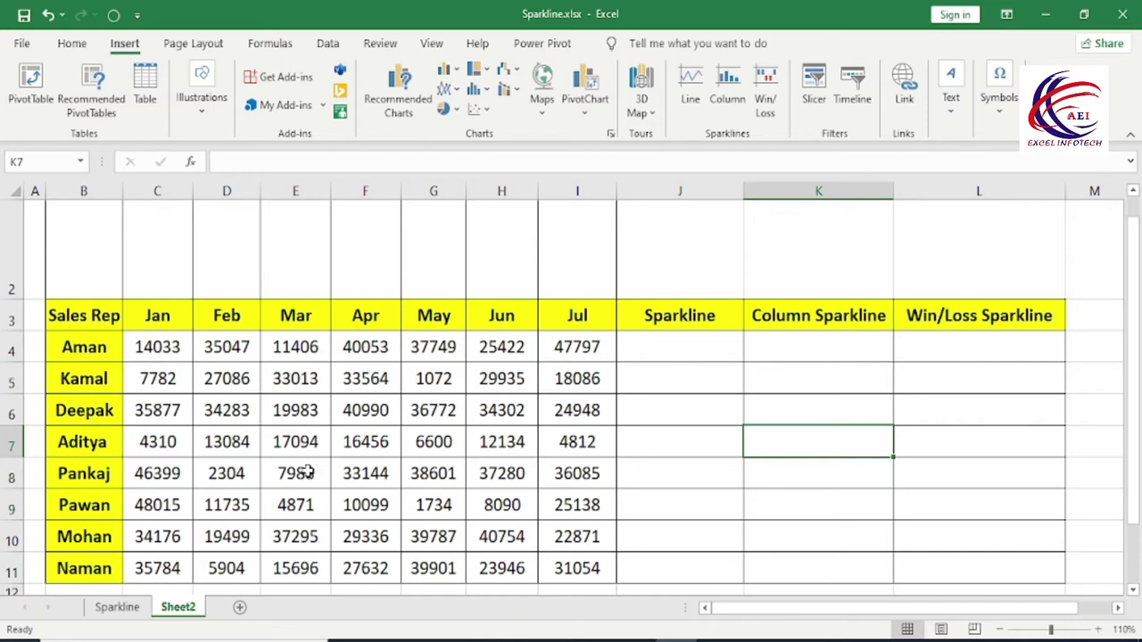
{"action": "left_click", "coordinate": [161, 378]}
{"action": "left_click_drag", "start_coordinate": [184, 319], "coordinate": [169, 568]}
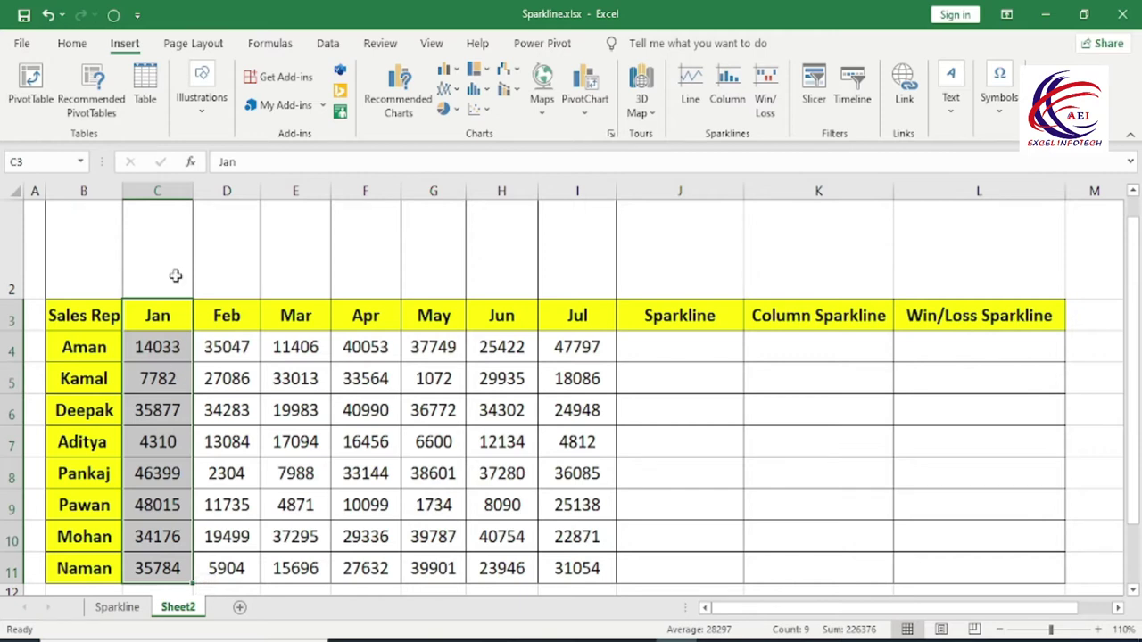
{"action": "left_click", "coordinate": [161, 243]}
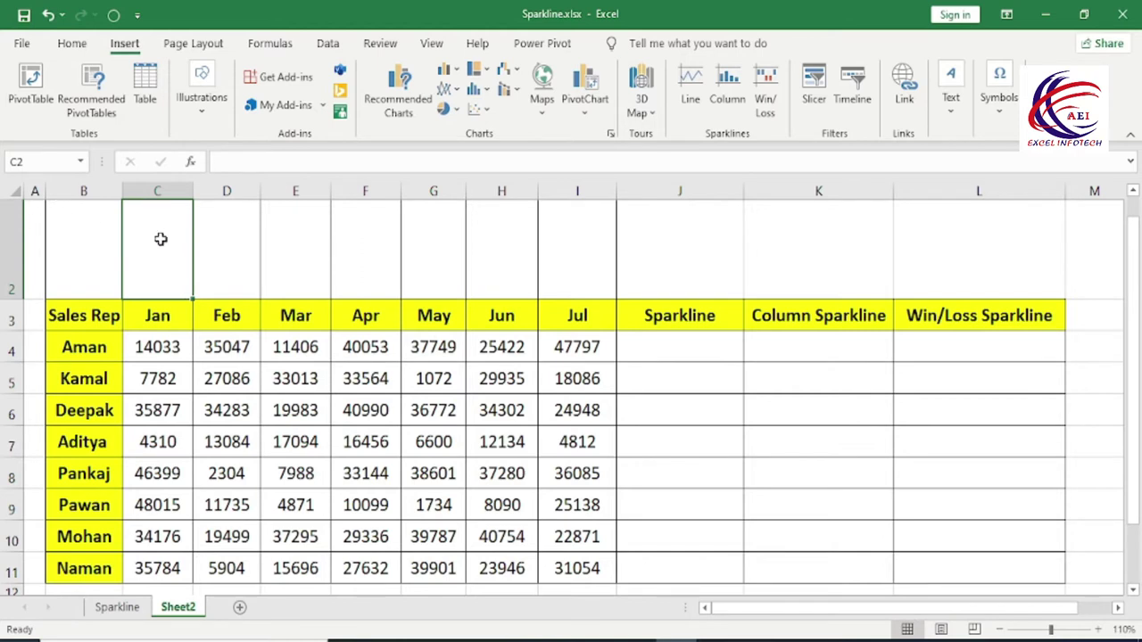
{"action": "scroll", "coordinate": [160, 239], "scroll_direction": "up", "scroll_amount": 1}
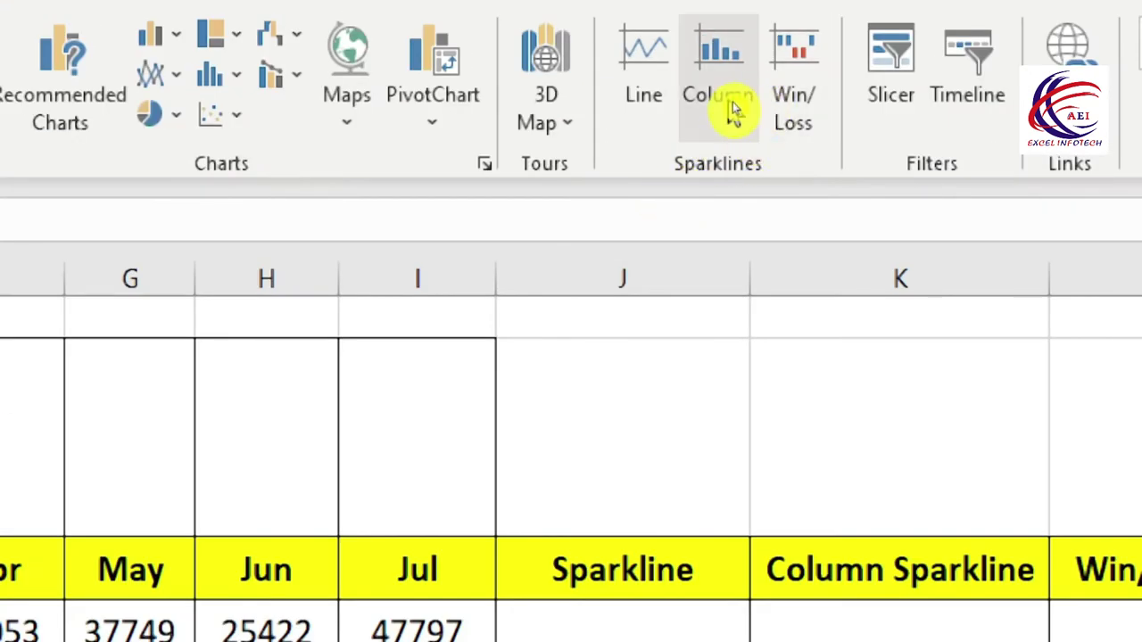
- Create a column sparkline in $C$2 from the January sales range C4:C11
{"action": "left_click", "coordinate": [724, 98]}
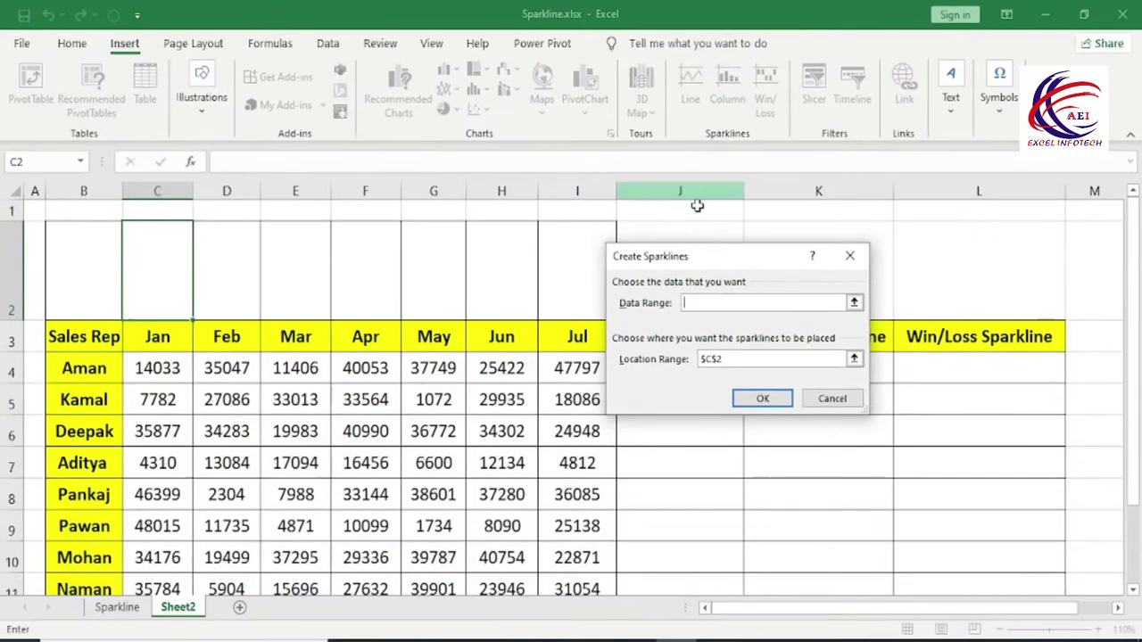
{"action": "left_click_drag", "start_coordinate": [688, 261], "coordinate": [548, 230]}
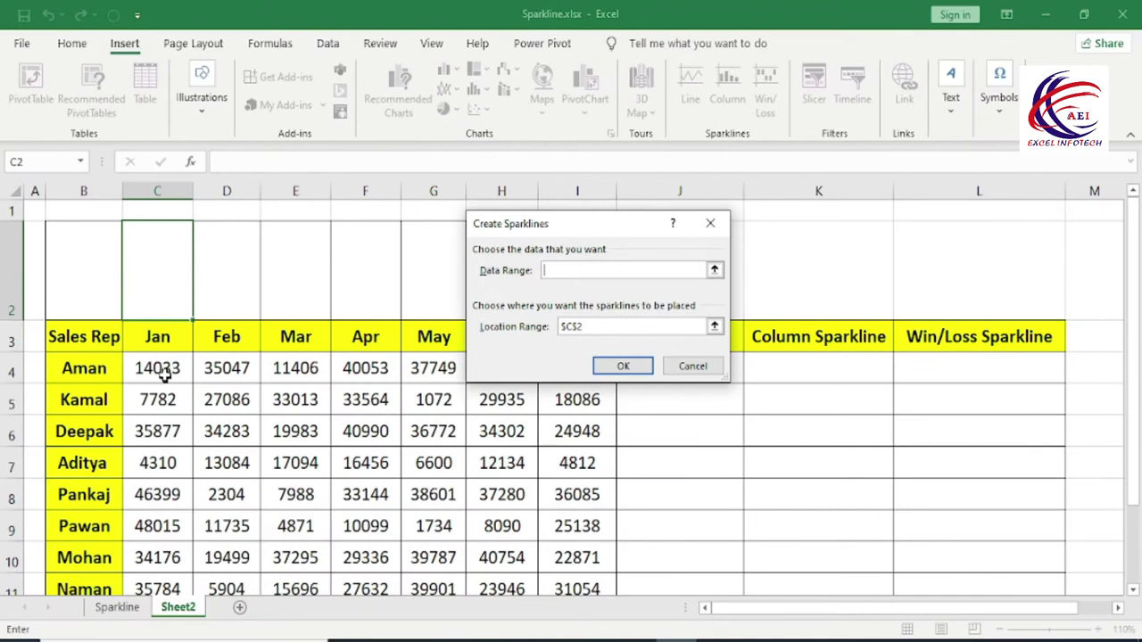
{"action": "left_click_drag", "start_coordinate": [163, 376], "coordinate": [163, 474]}
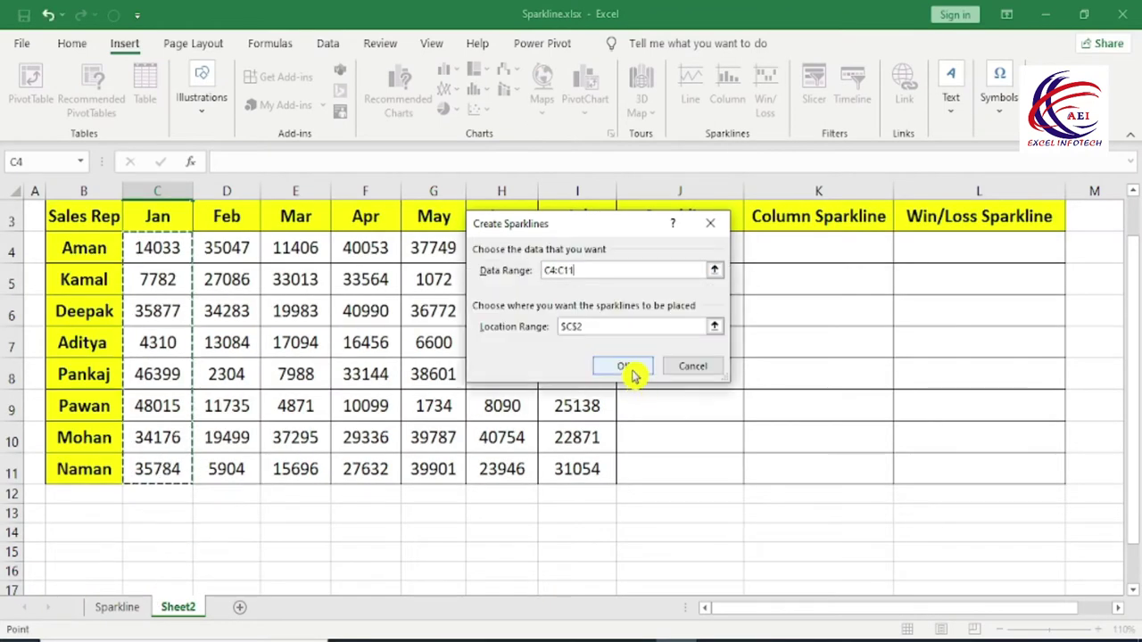
{"action": "left_click", "coordinate": [624, 367]}
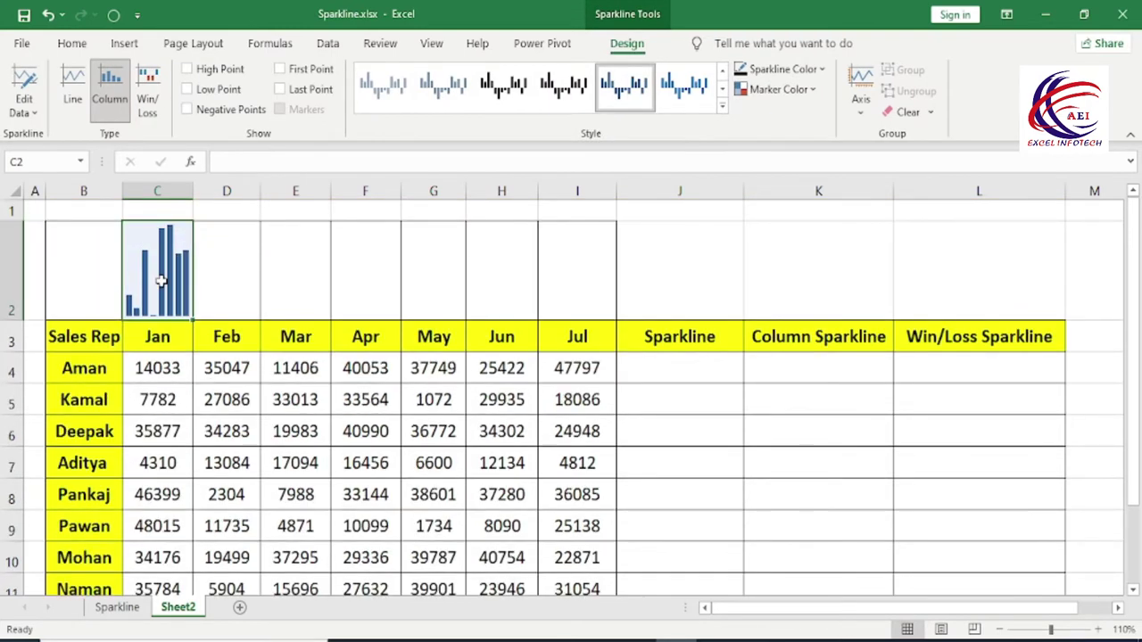
- Give the sparkline a blue style with a dark high-point and red low-point marker colour
{"action": "left_click", "coordinate": [726, 109]}
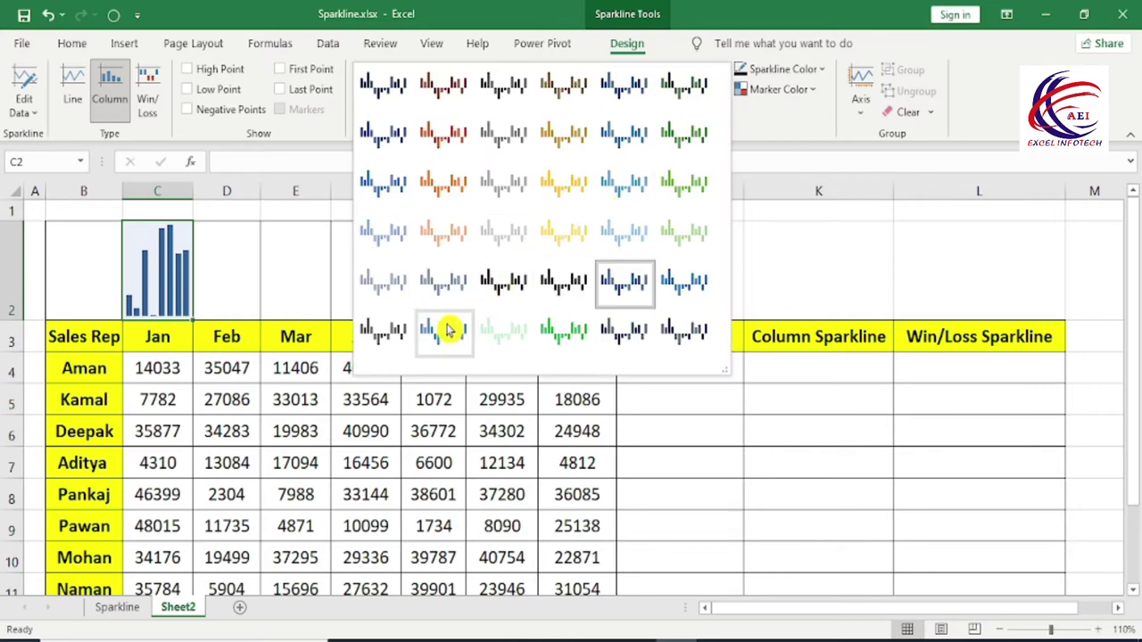
{"action": "left_click", "coordinate": [451, 138]}
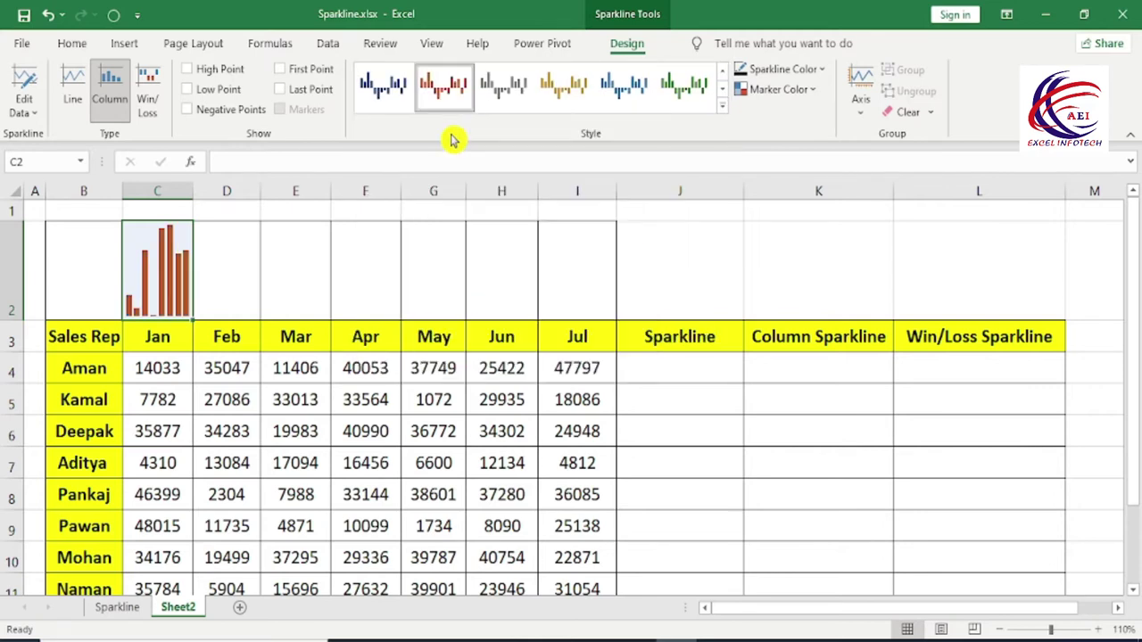
{"action": "left_click", "coordinate": [398, 99]}
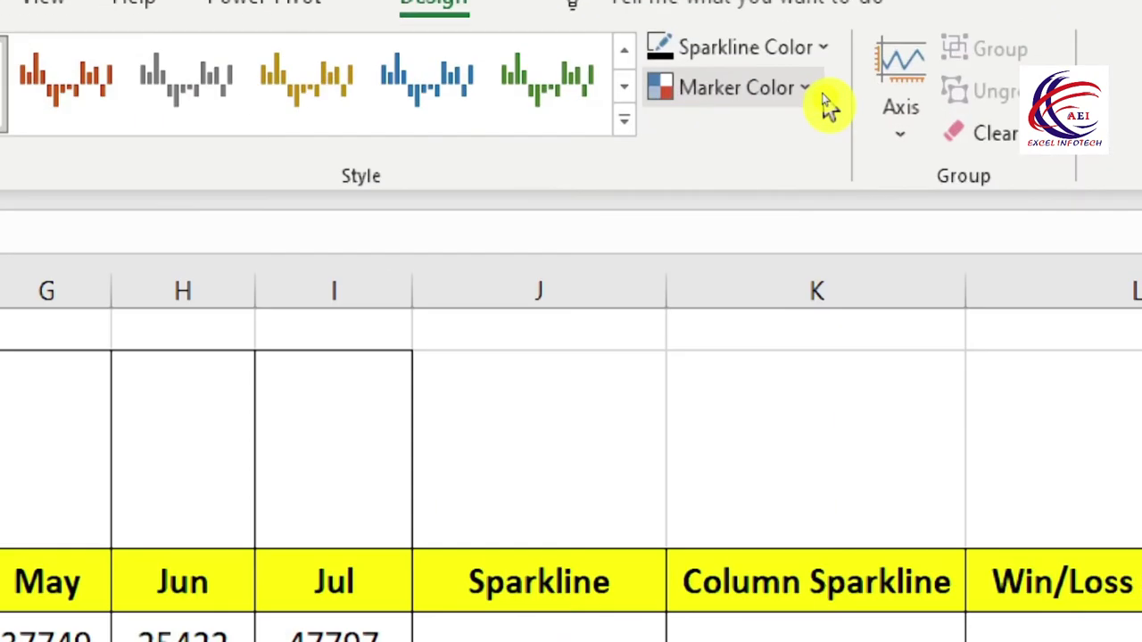
{"action": "left_click", "coordinate": [815, 96]}
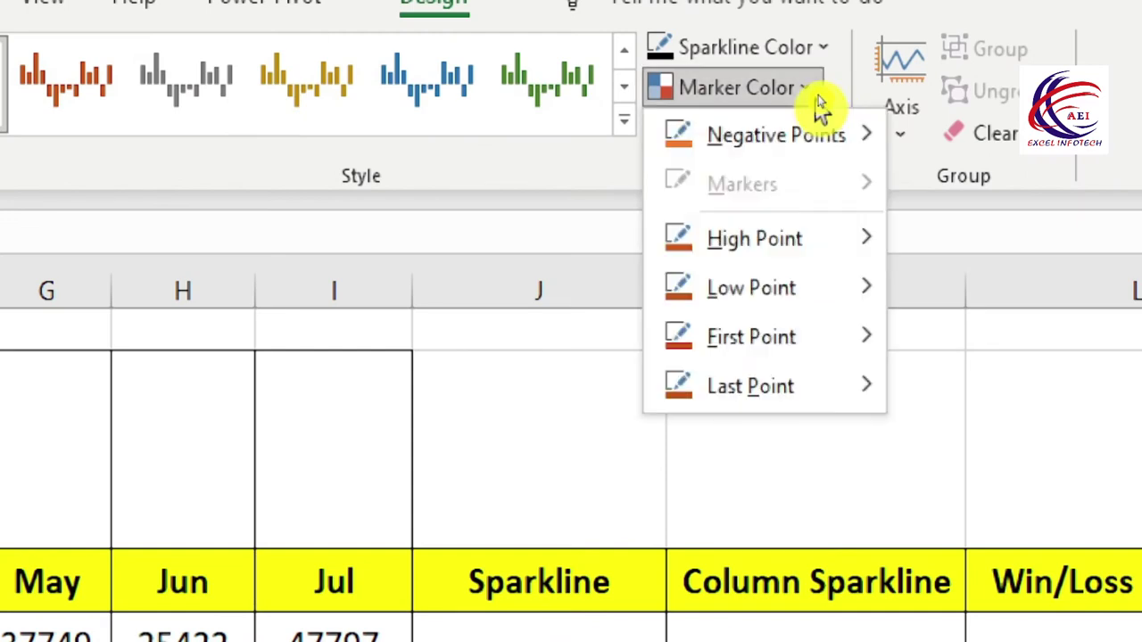
{"action": "mouse_move", "coordinate": [755, 239]}
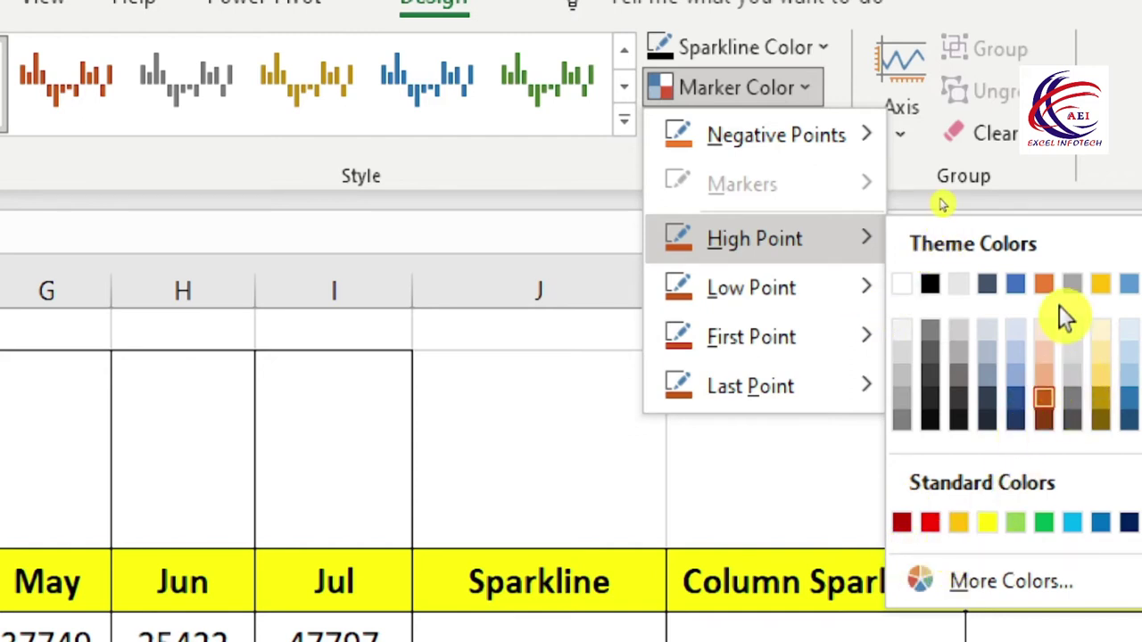
{"action": "left_click", "coordinate": [933, 428]}
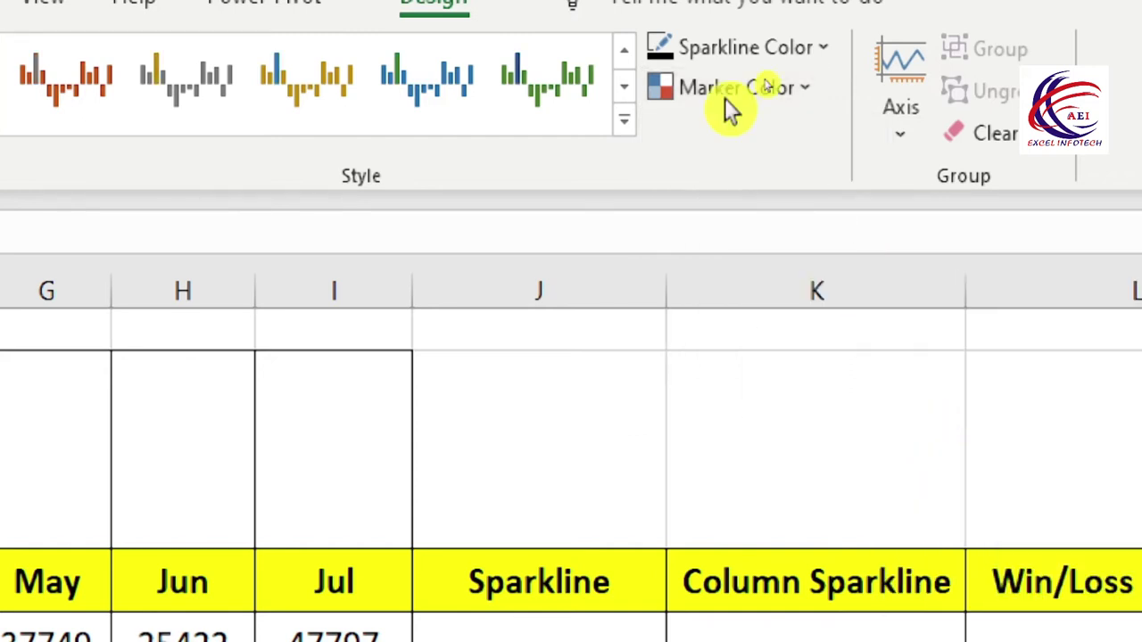
{"action": "left_click", "coordinate": [747, 88]}
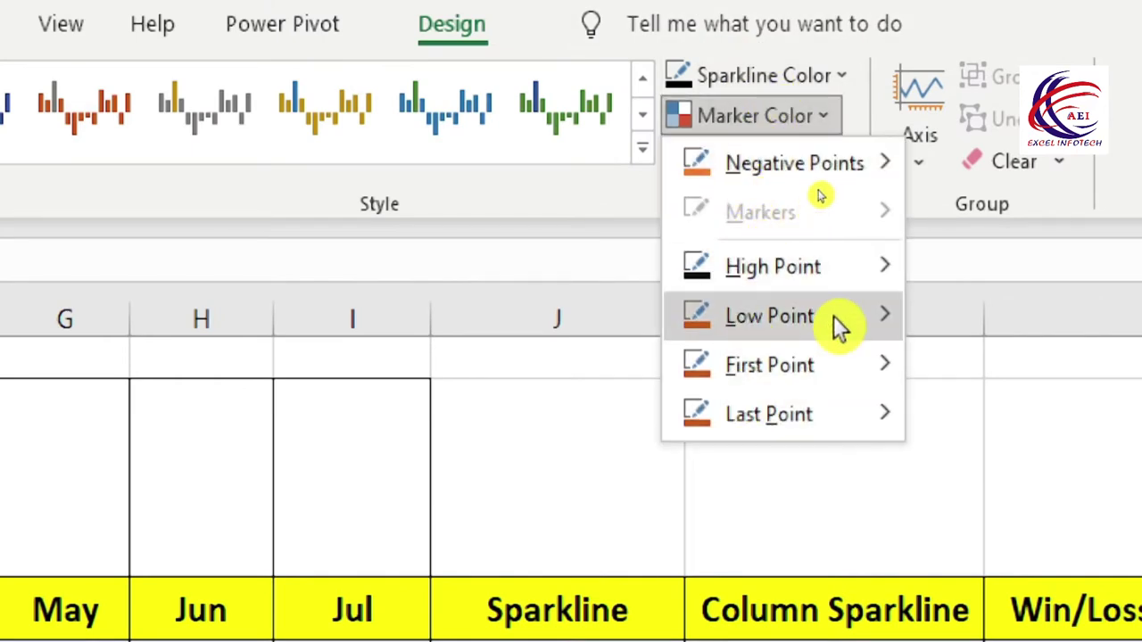
{"action": "mouse_move", "coordinate": [762, 316]}
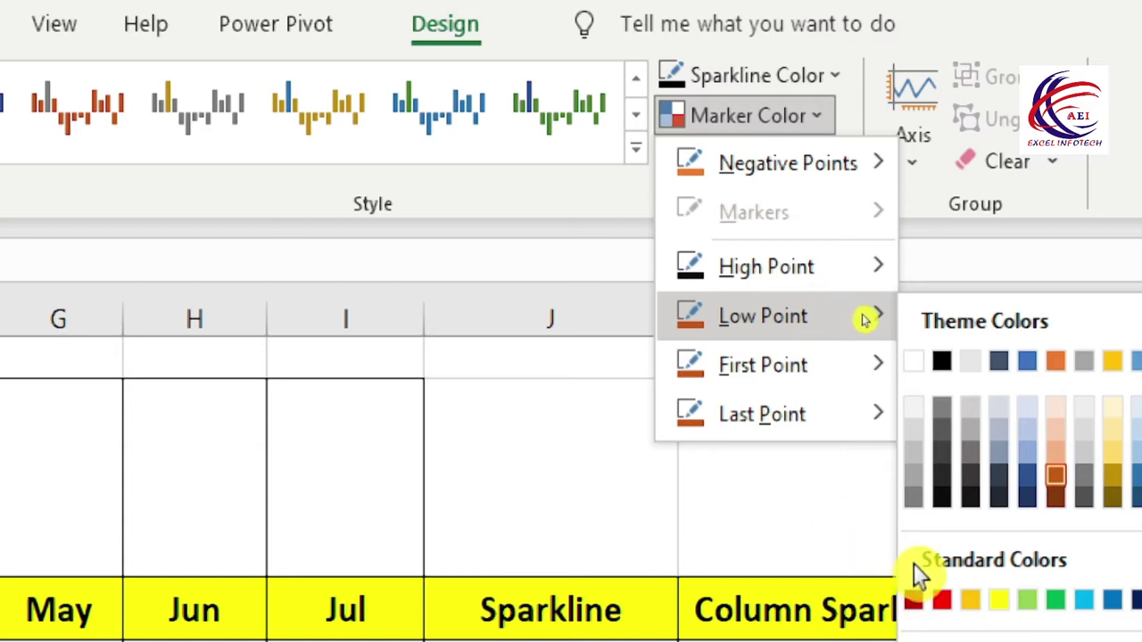
{"action": "left_click", "coordinate": [967, 602]}
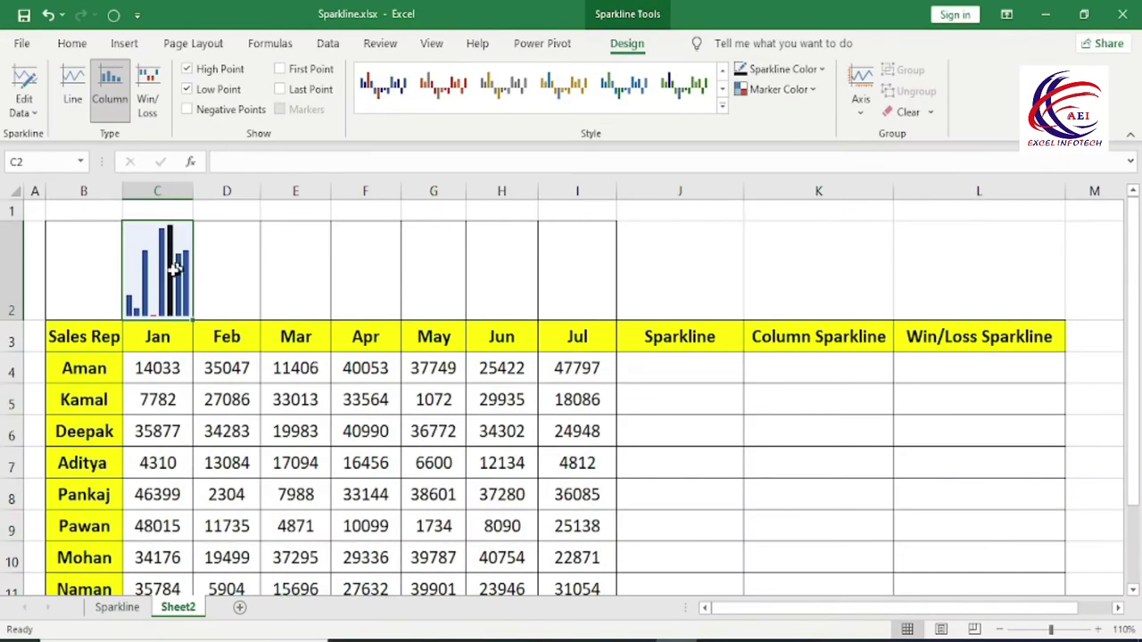
- Turn on High Point, Low Point and Negative Points highlighting
{"action": "left_click", "coordinate": [189, 72]}
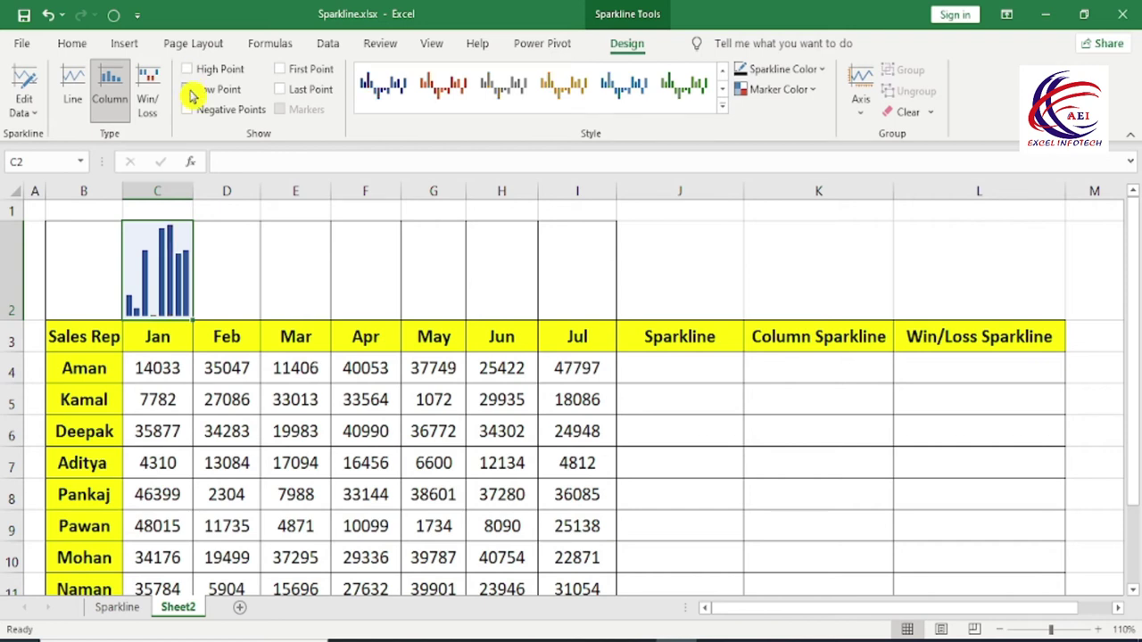
{"action": "left_click", "coordinate": [189, 71]}
{"action": "left_click", "coordinate": [187, 90]}
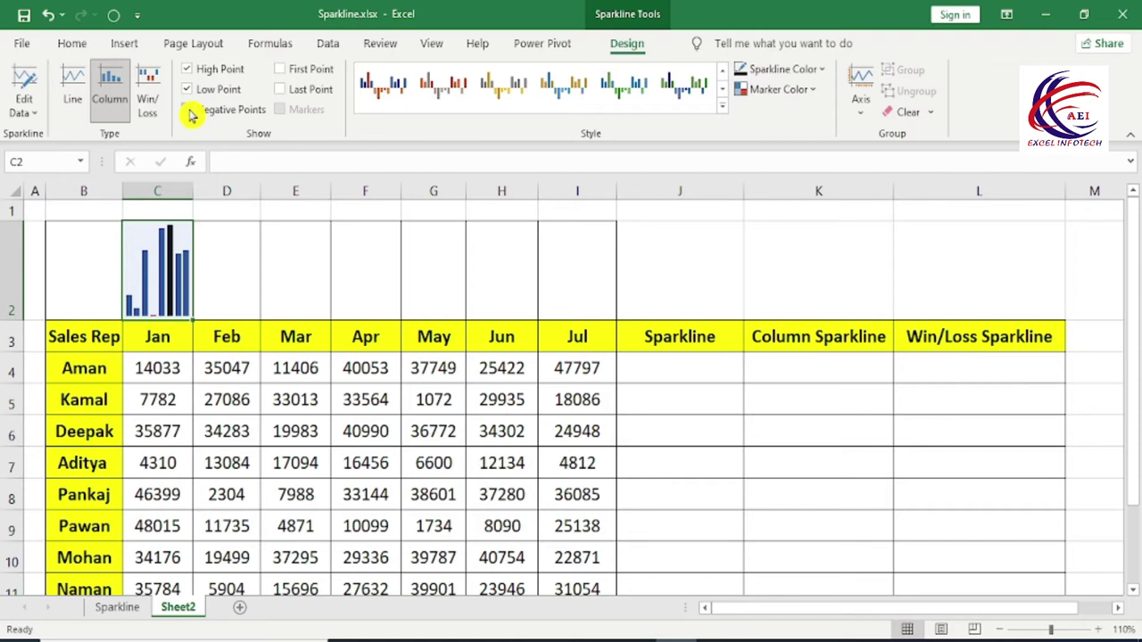
{"action": "left_click", "coordinate": [189, 109]}
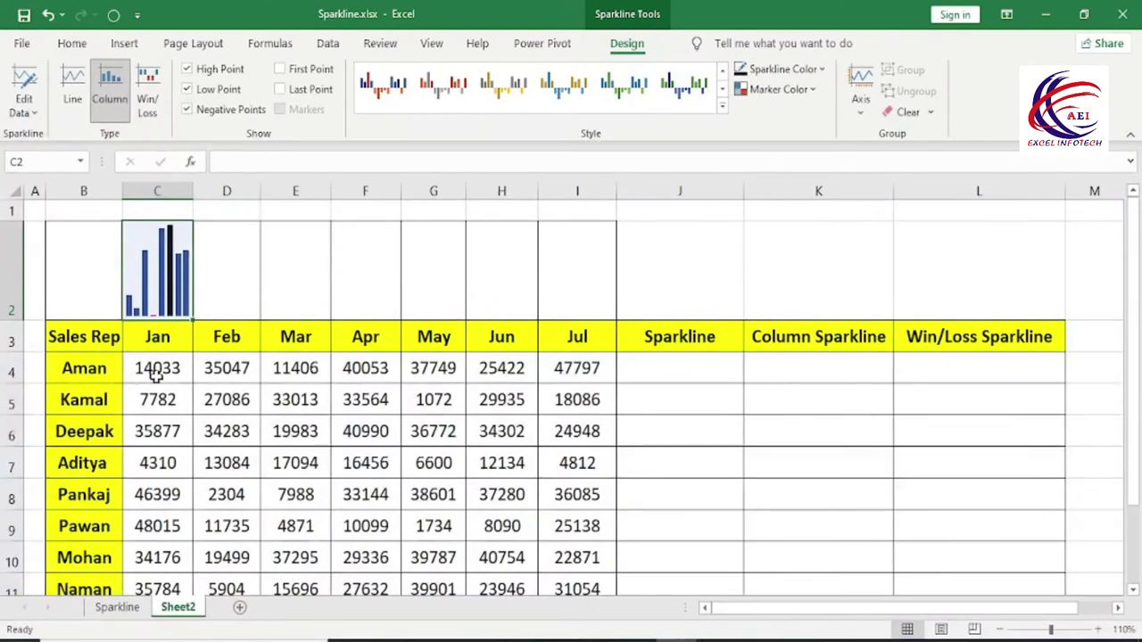
- Change Aman's January value in C4 from 14033 to 3
{"action": "left_click", "coordinate": [156, 374]}
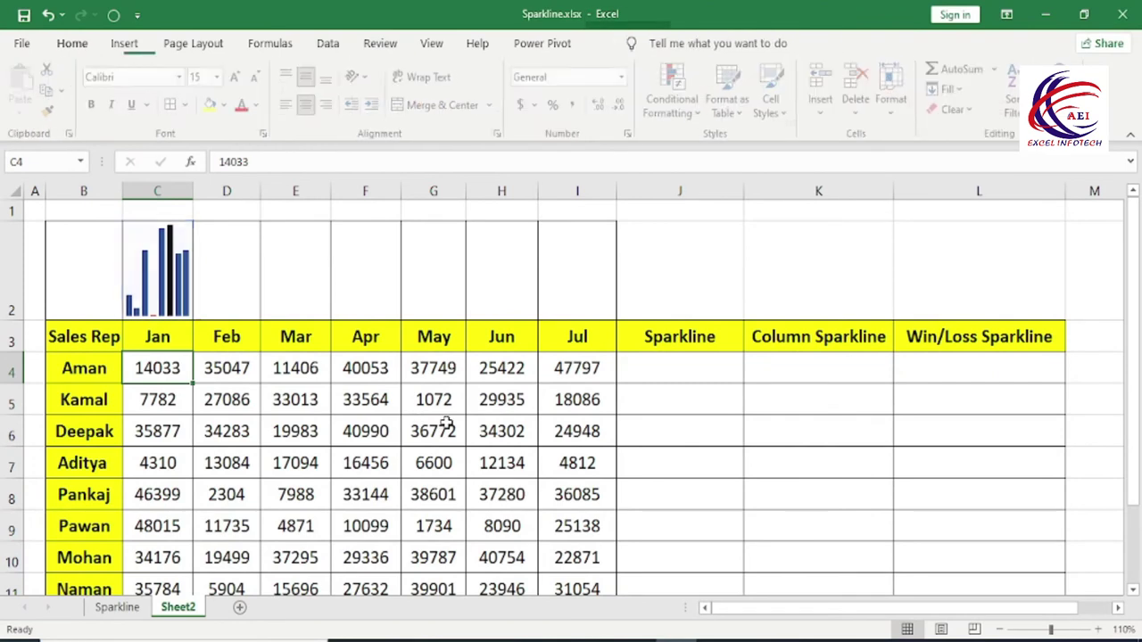
{"action": "type", "text": "3"}
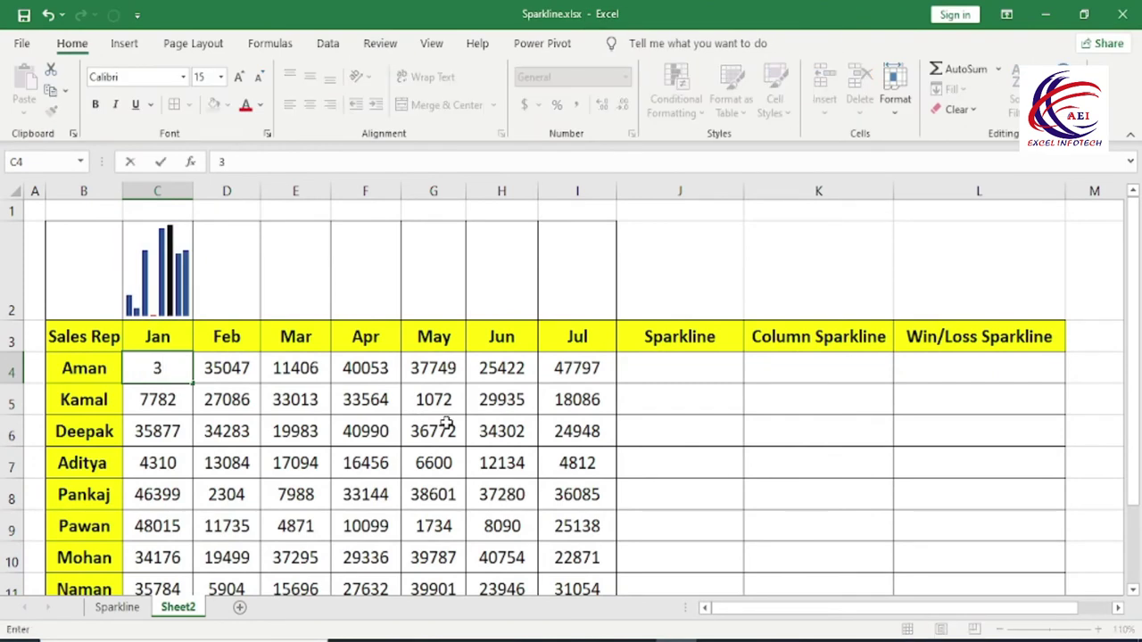
{"action": "key", "text": "Return"}
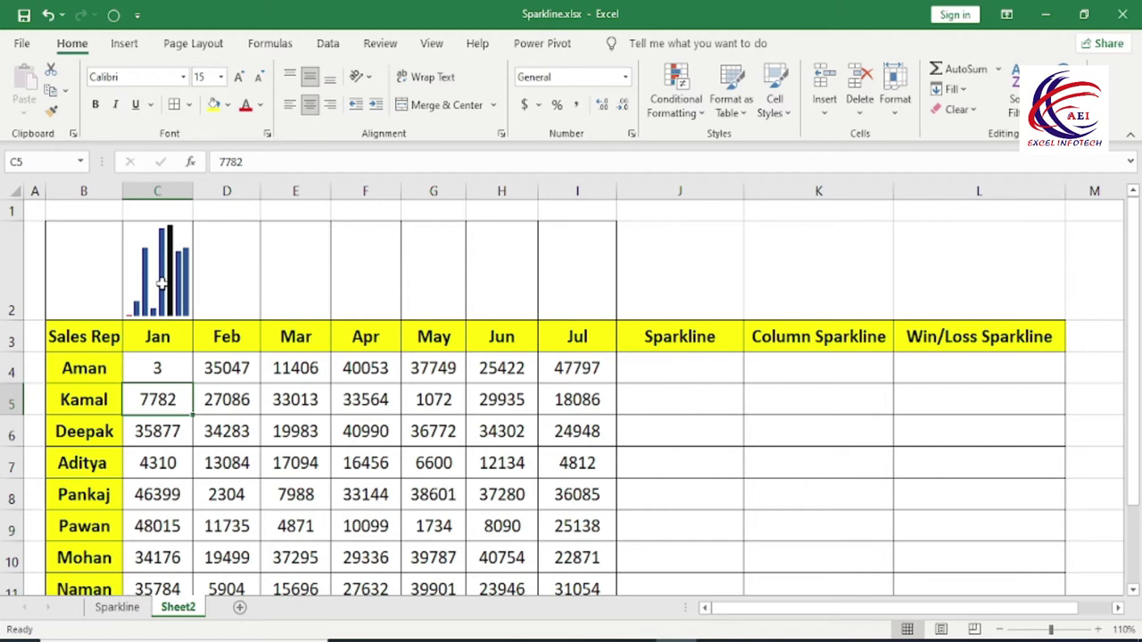
- Fill the January column sparkline across C2:I2 with Ctrl+R
{"action": "left_click", "coordinate": [230, 284]}
{"action": "mouse_move", "coordinate": [170, 259]}
{"action": "left_mouse_down"}
{"action": "mouse_move", "coordinate": [241, 286]}
{"action": "mouse_move", "coordinate": [546, 282]}
{"action": "left_mouse_up"}
{"action": "key", "text": "ctrl+r"}
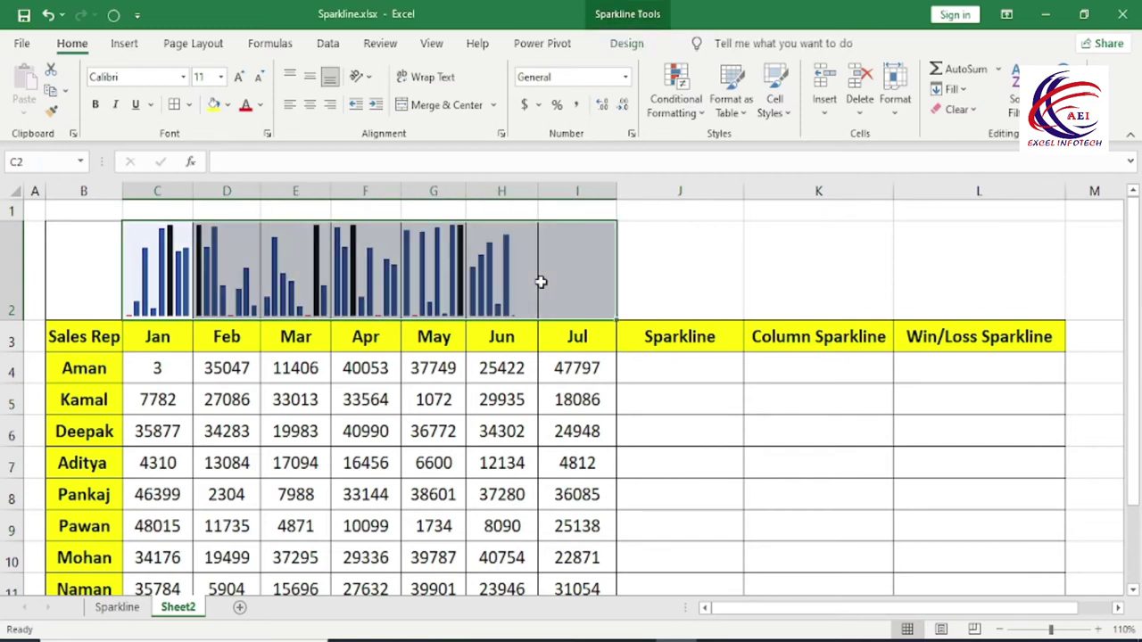
{"action": "left_click", "coordinate": [412, 312]}
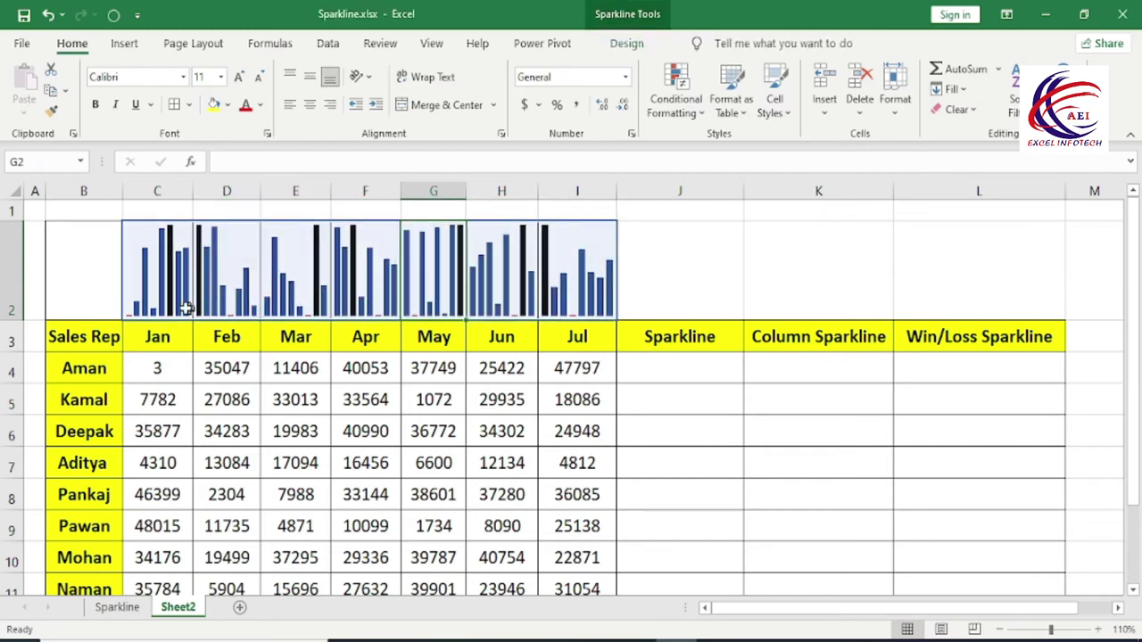
{"action": "left_click_drag", "start_coordinate": [162, 288], "coordinate": [585, 290]}
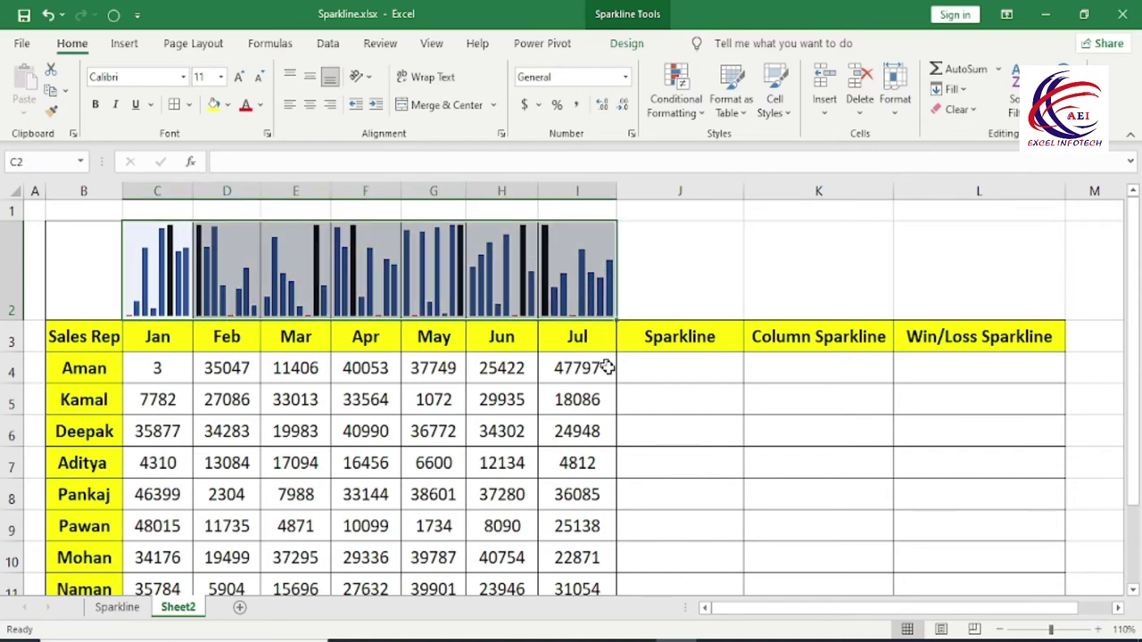
{"action": "left_click", "coordinate": [675, 367]}
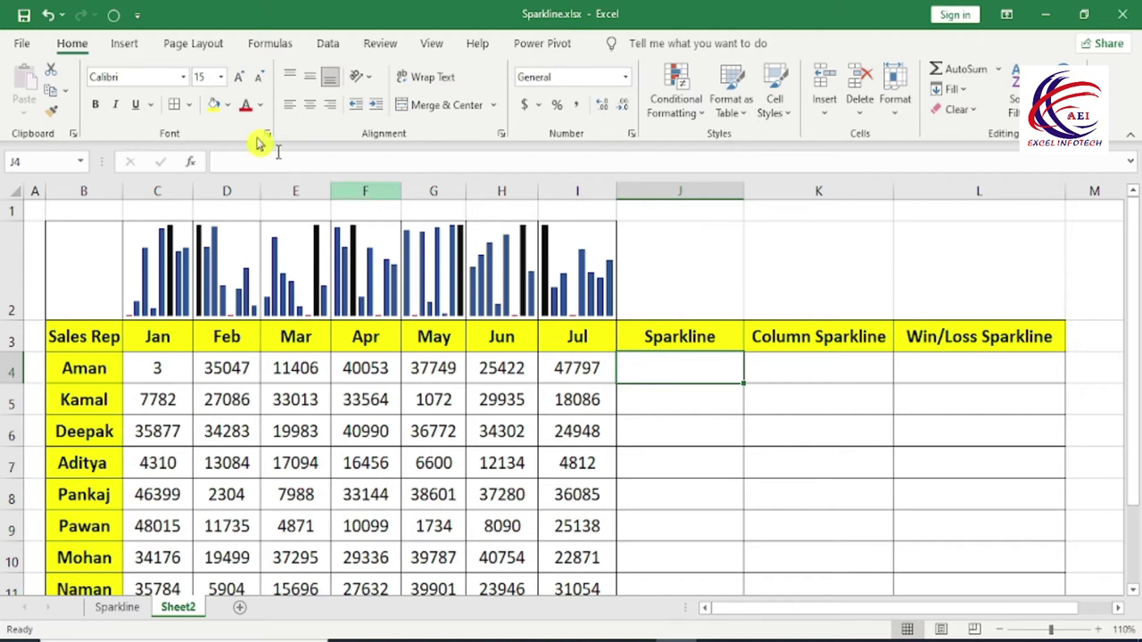
- Insert a line sparkline in J4 from Aman's Jan–Jul values C4:I4
{"action": "left_click", "coordinate": [122, 43]}
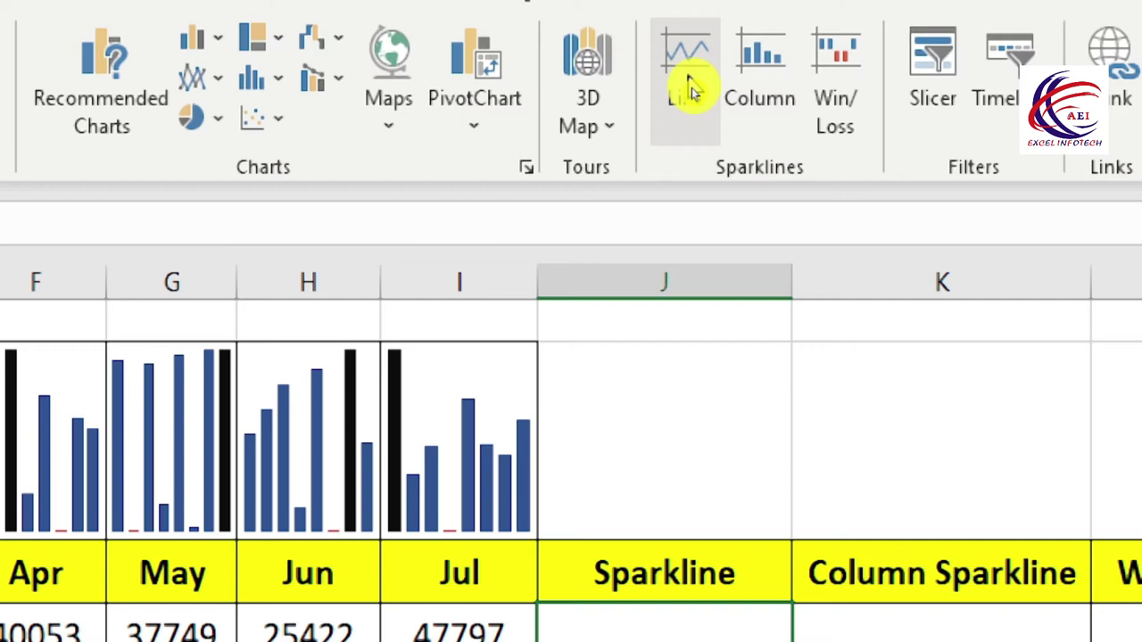
{"action": "left_click", "coordinate": [691, 89]}
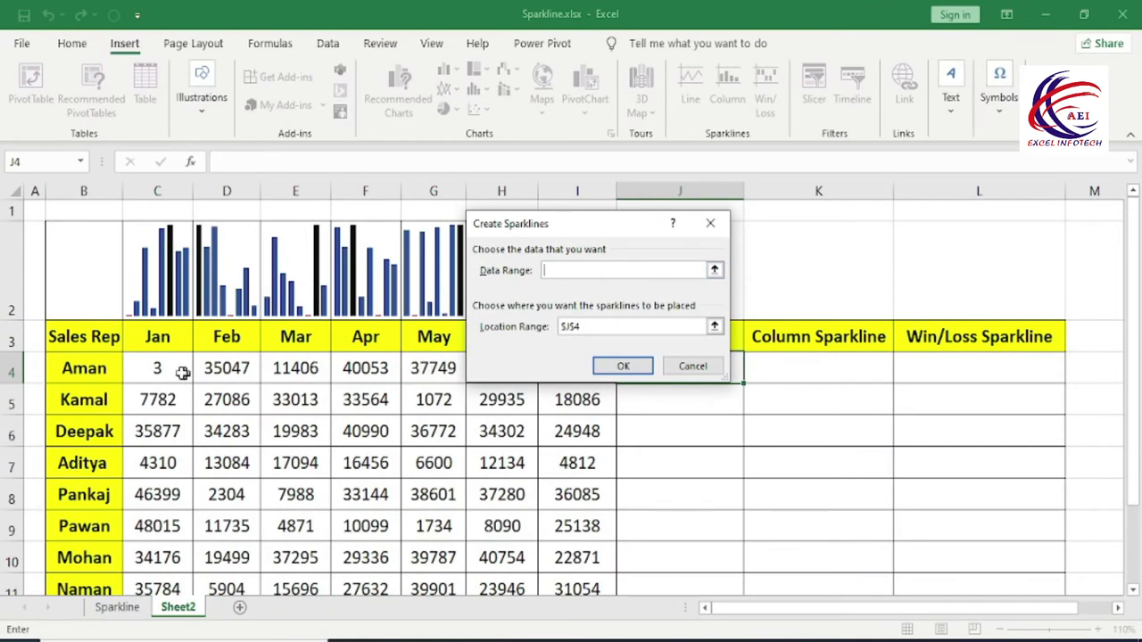
{"action": "left_click_drag", "start_coordinate": [157, 368], "coordinate": [579, 368]}
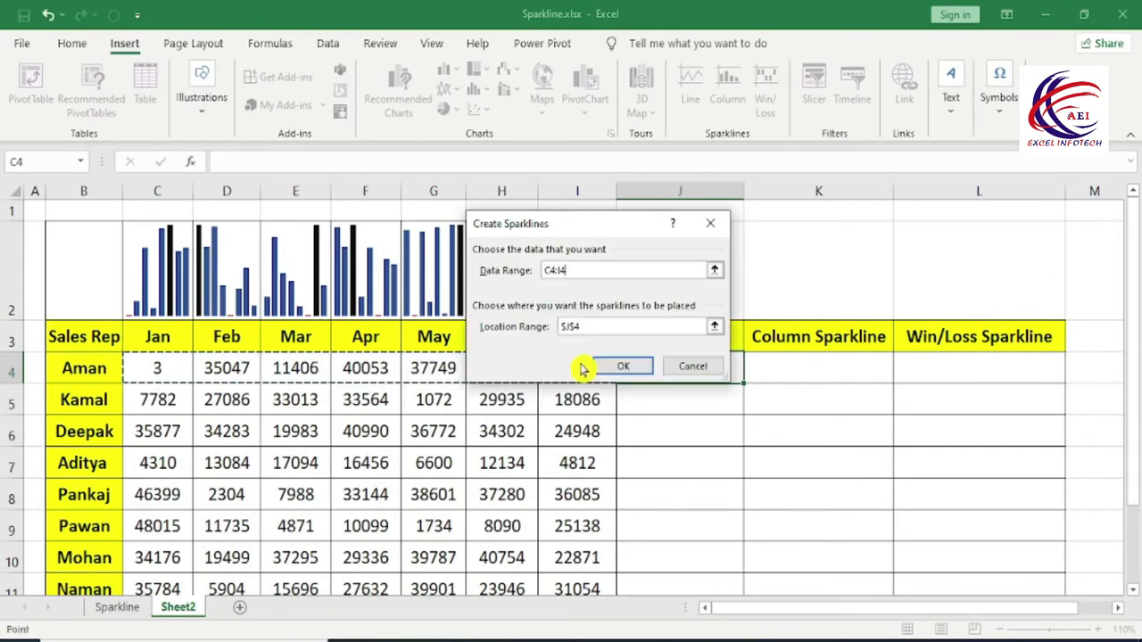
{"action": "left_click", "coordinate": [635, 367]}
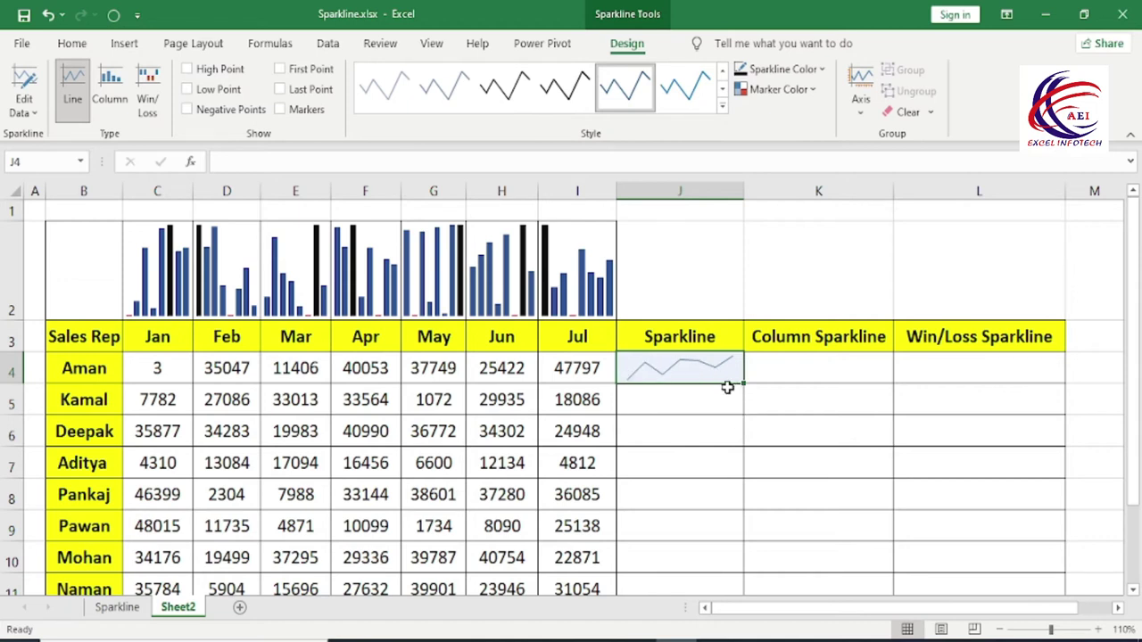
- Try a dark line style, undo it, and set J4's line weight to 4½ pt
{"action": "left_click", "coordinate": [722, 106]}
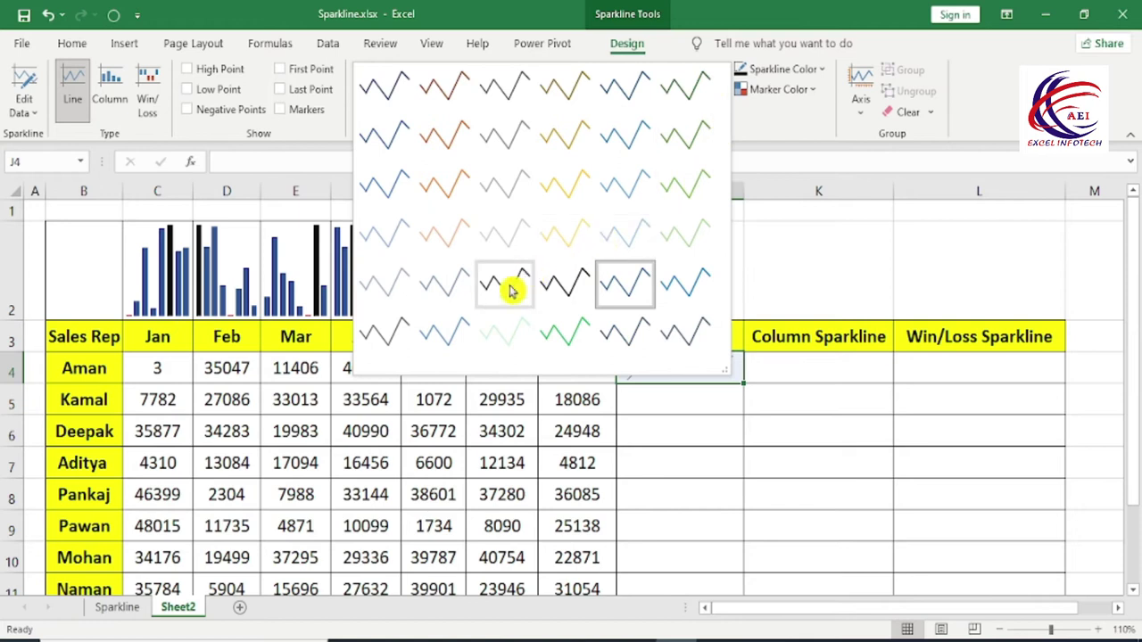
{"action": "left_click", "coordinate": [566, 287]}
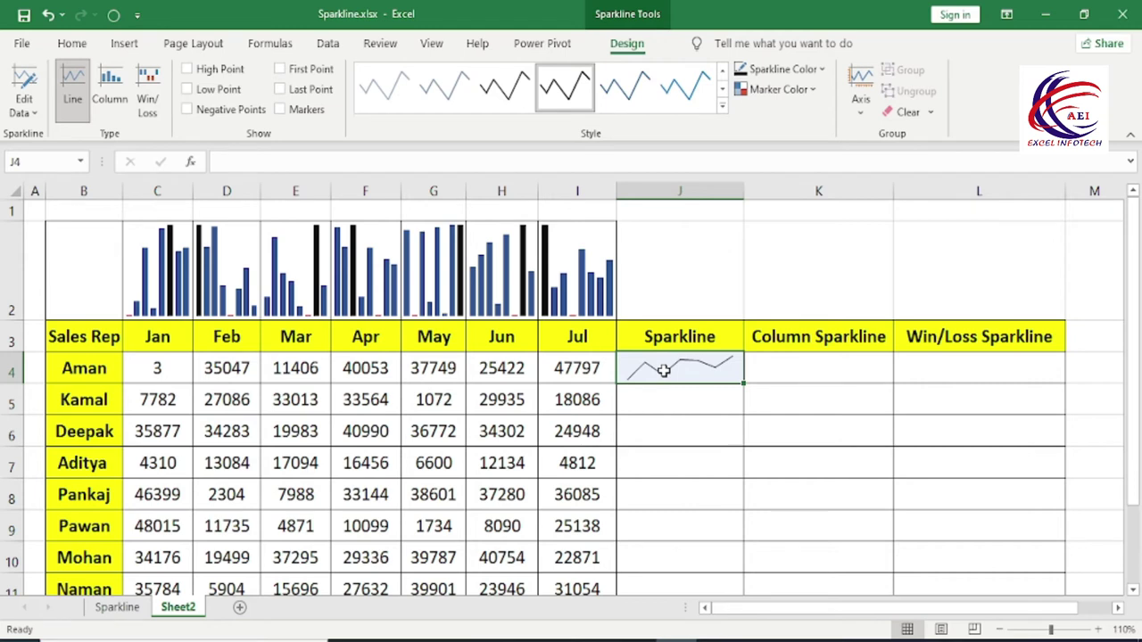
{"action": "key", "text": "ctrl+z"}
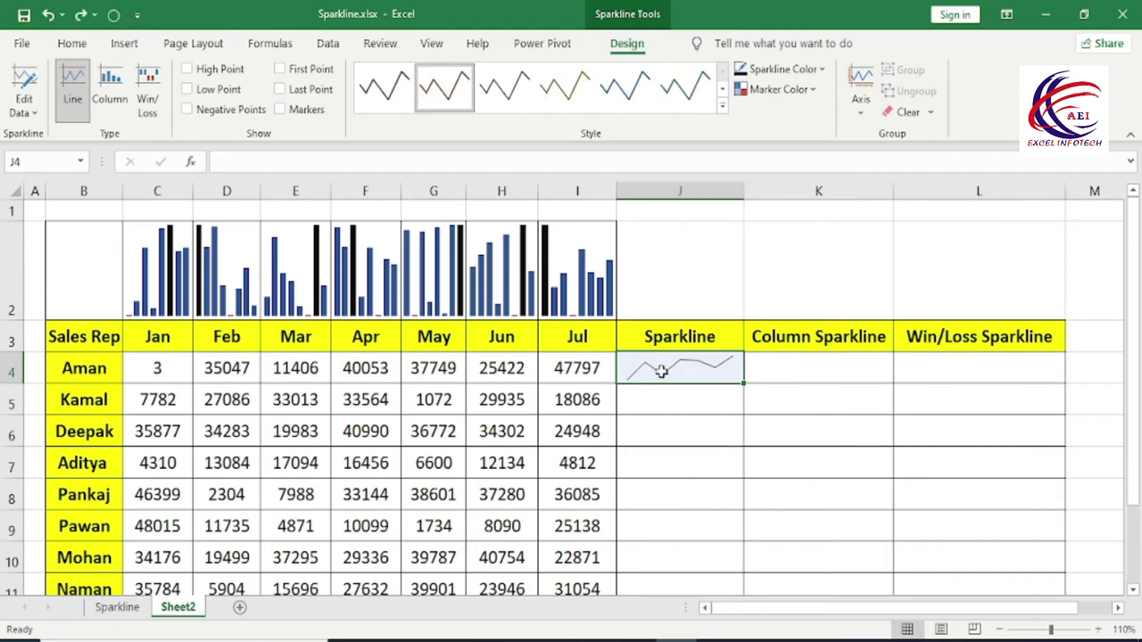
{"action": "left_click", "coordinate": [821, 71]}
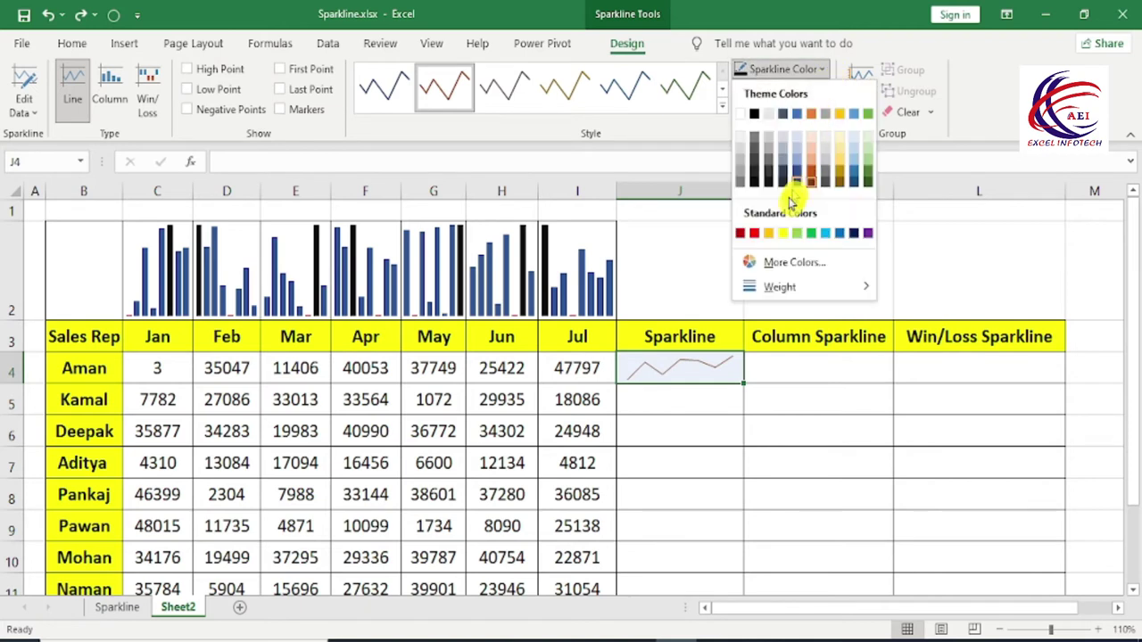
{"action": "mouse_move", "coordinate": [780, 286]}
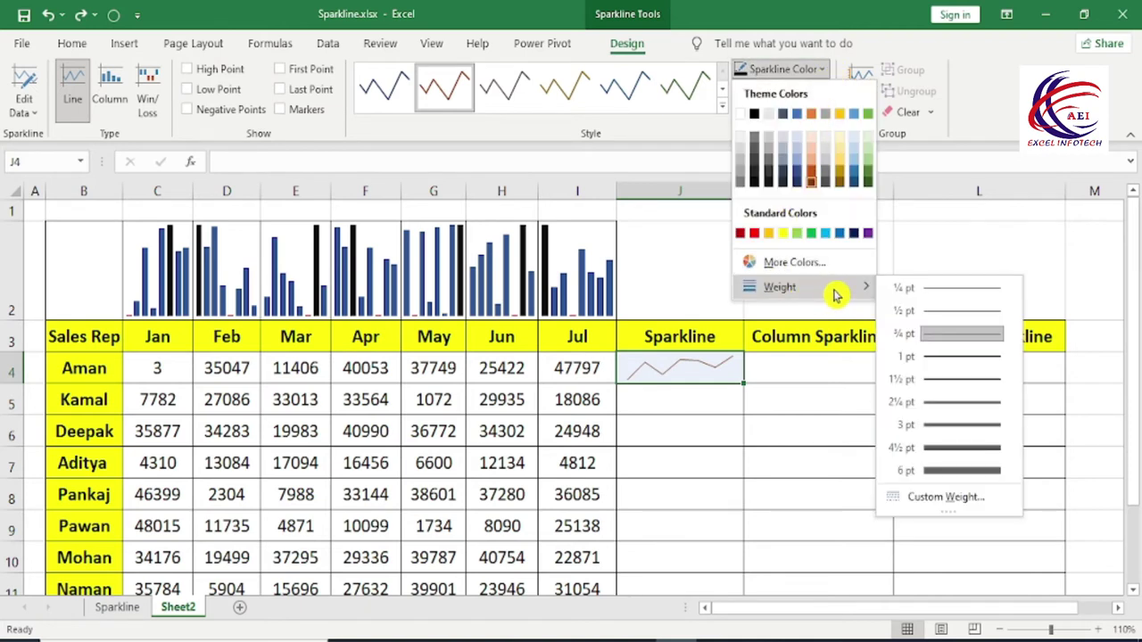
{"action": "left_click", "coordinate": [961, 455]}
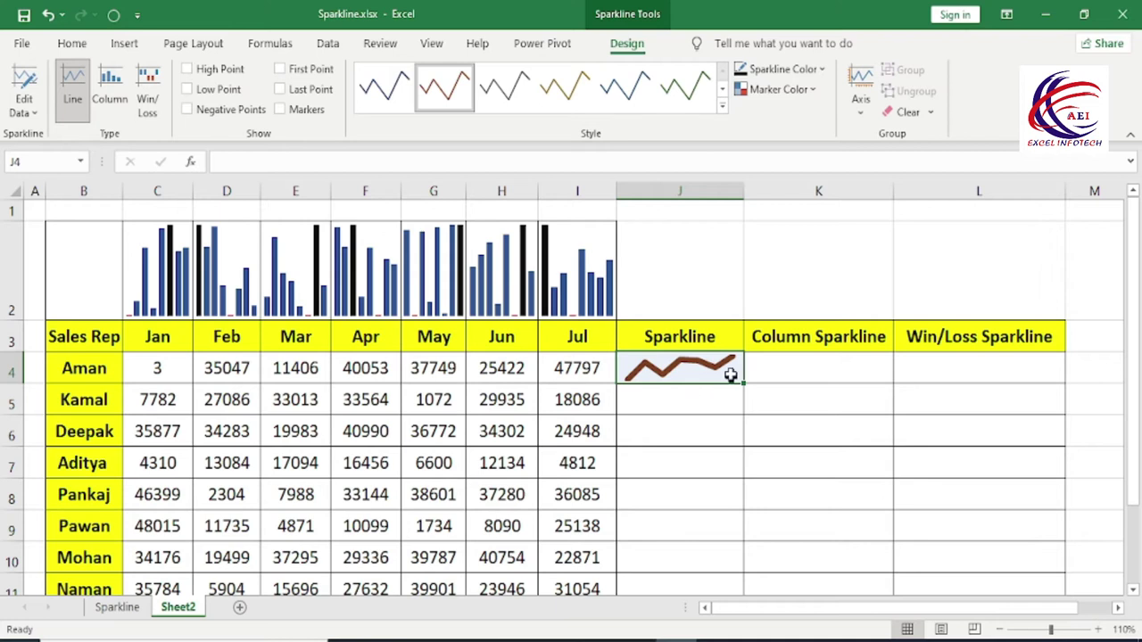
{"action": "left_click", "coordinate": [822, 71]}
{"action": "mouse_move", "coordinate": [779, 287]}
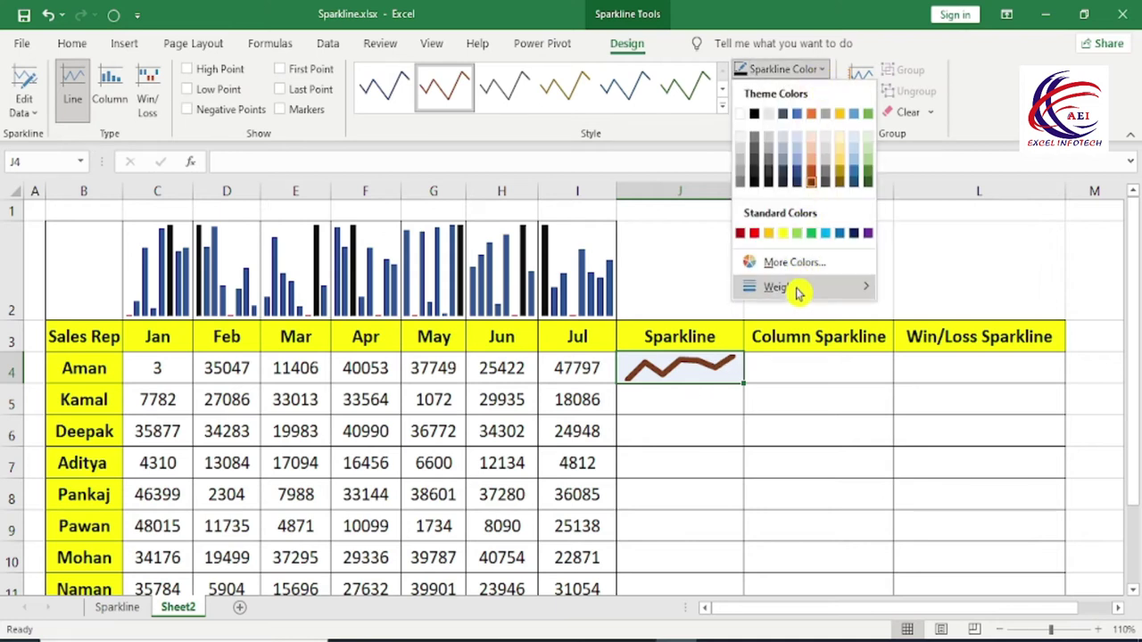
- Use a thinner line, show markers, and colour the high point red and low point dark
{"action": "left_click", "coordinate": [948, 426]}
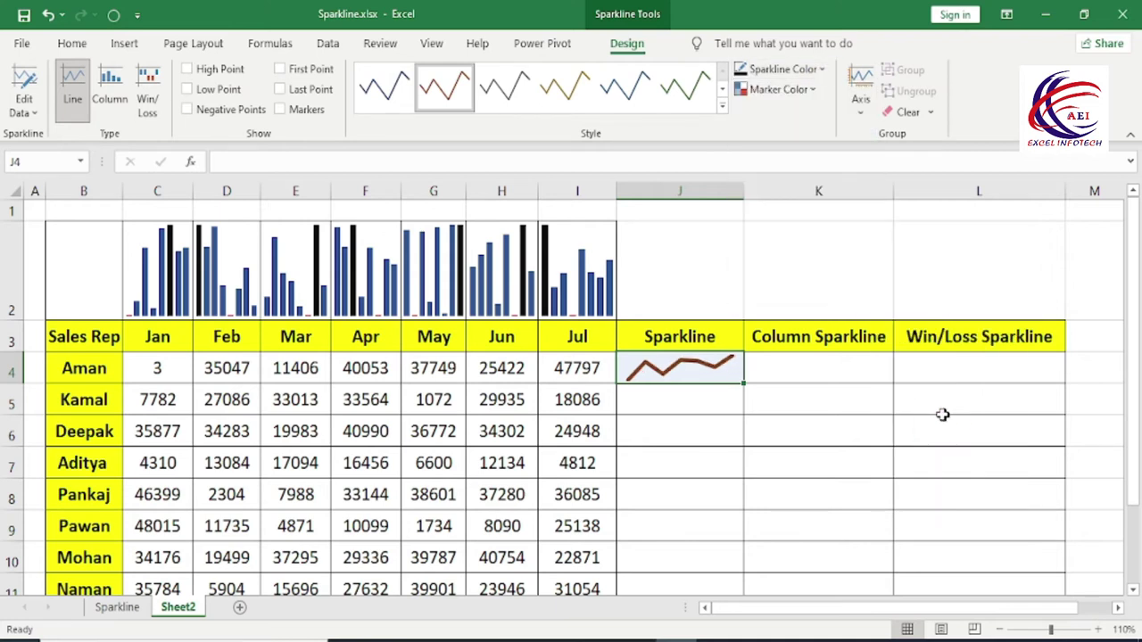
{"action": "left_click", "coordinate": [285, 116]}
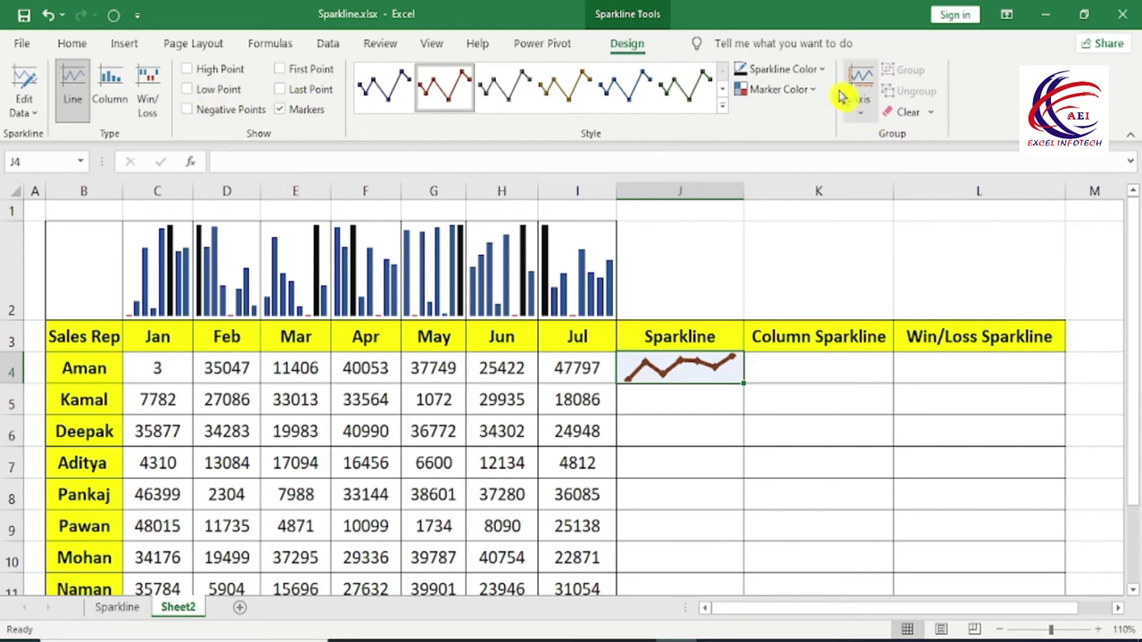
{"action": "left_click", "coordinate": [803, 89]}
{"action": "mouse_move", "coordinate": [788, 165]}
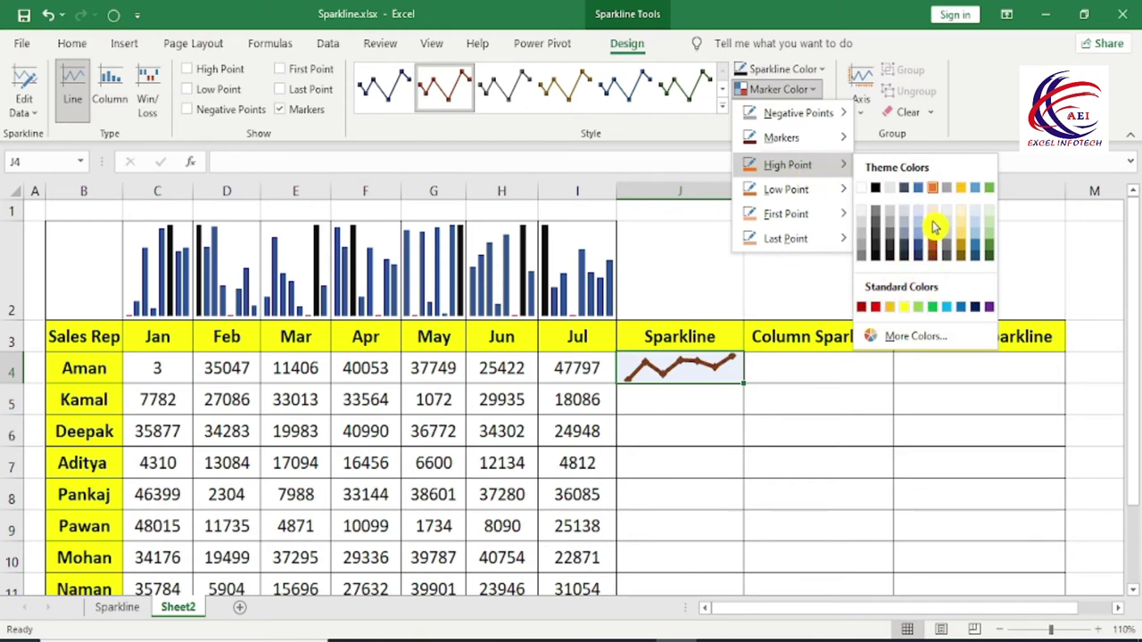
{"action": "left_click", "coordinate": [873, 307]}
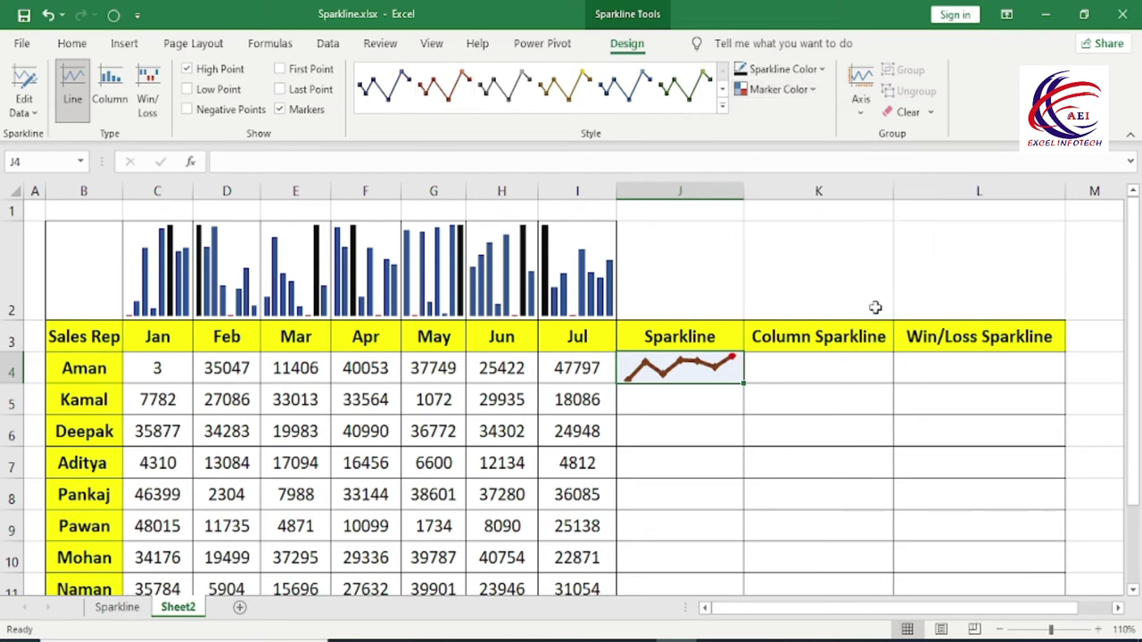
{"action": "left_click", "coordinate": [804, 89]}
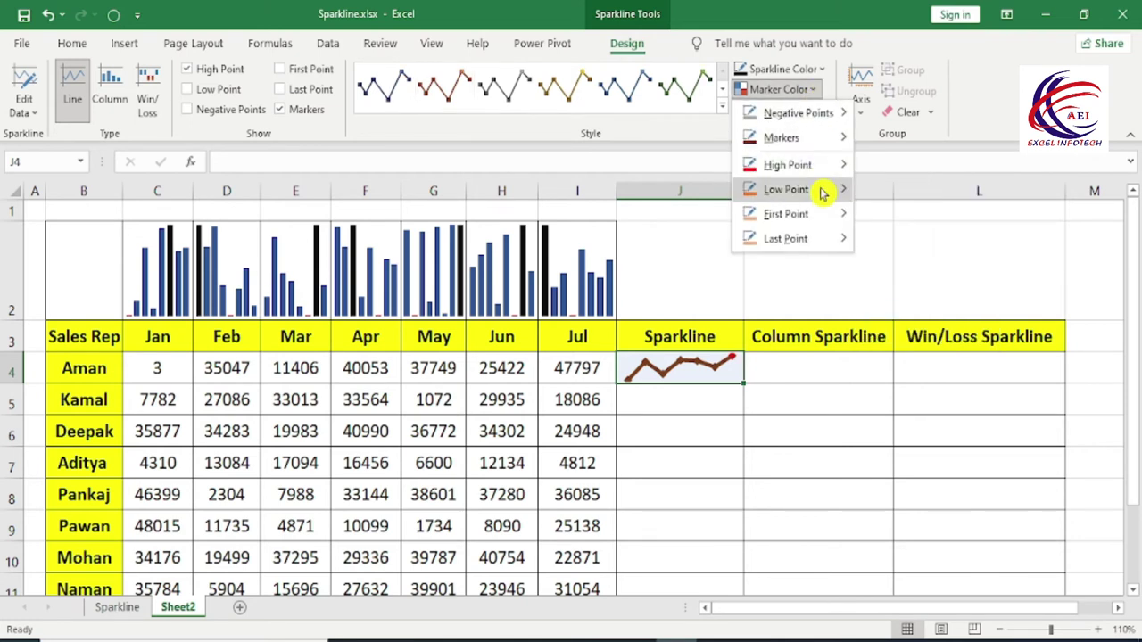
{"action": "mouse_move", "coordinate": [786, 189]}
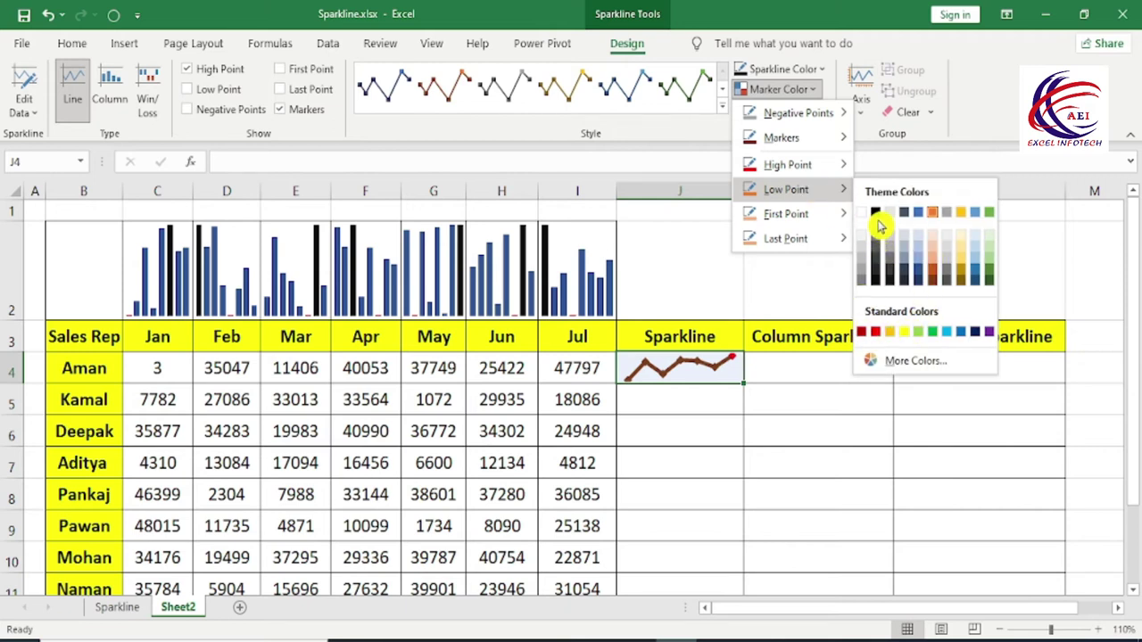
{"action": "left_click", "coordinate": [878, 225]}
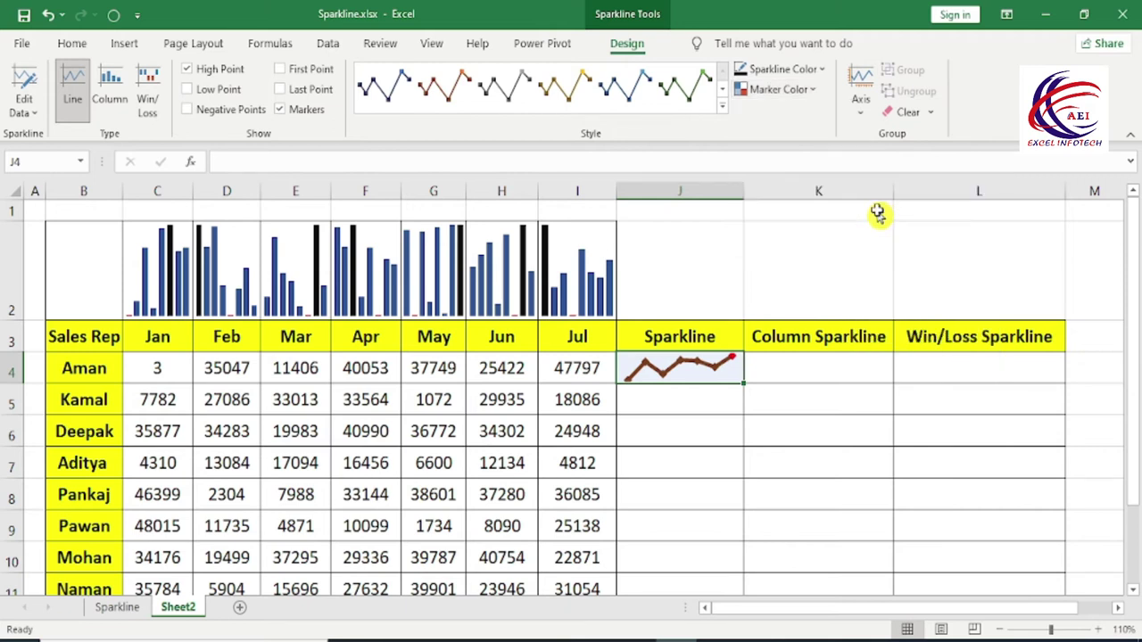
- Turn on Low Point and High Point highlighting and turn off First Point
{"action": "left_click", "coordinate": [190, 89]}
{"action": "left_click", "coordinate": [189, 69]}
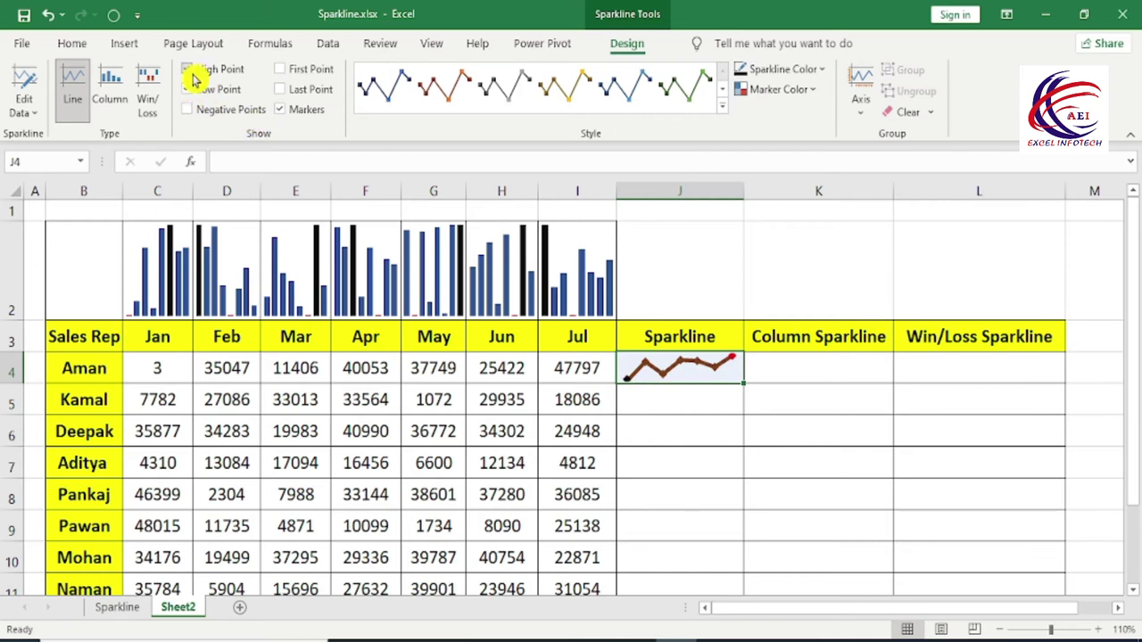
{"action": "left_click", "coordinate": [296, 74]}
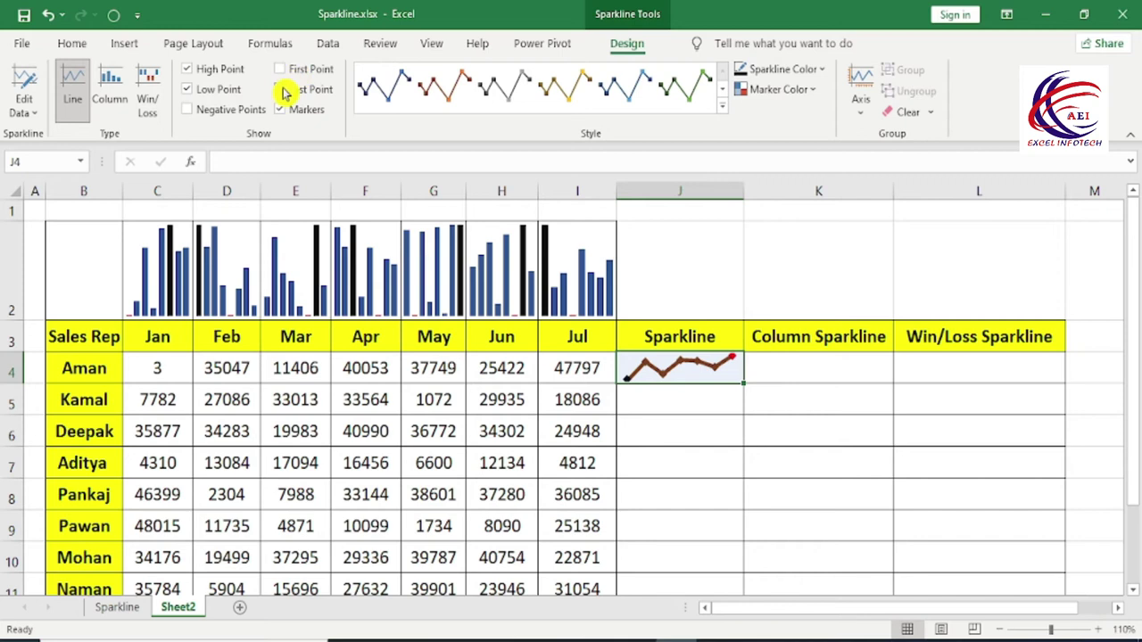
{"action": "left_click", "coordinate": [220, 114]}
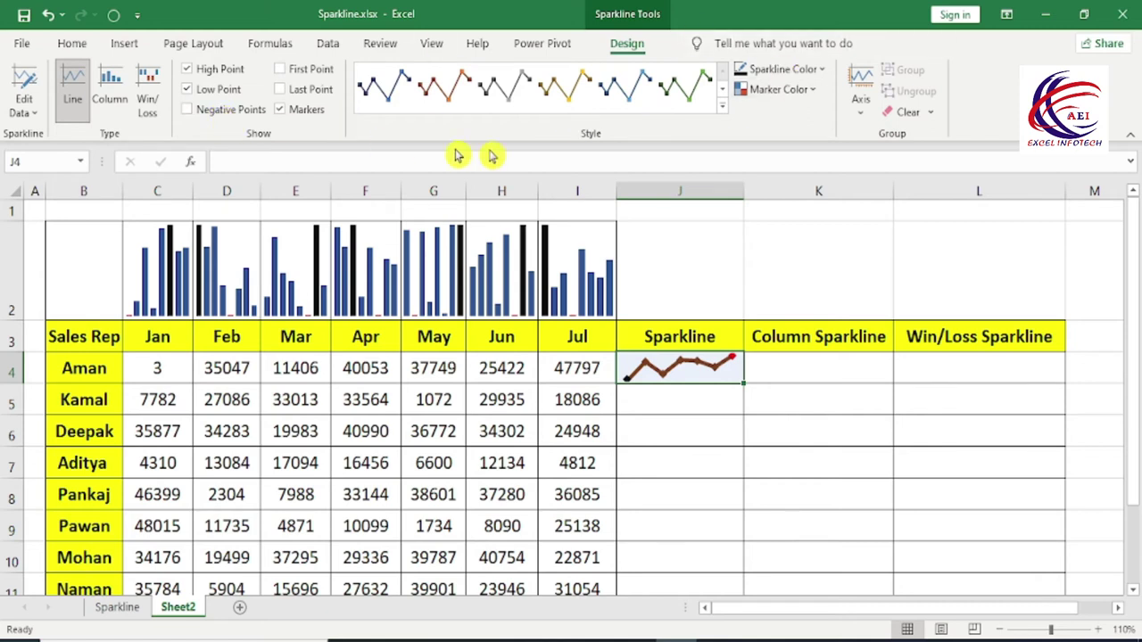
- Apply the blue-line, pink-marker style and fill J4's sparkline down to J11
{"action": "left_click", "coordinate": [816, 93]}
{"action": "mouse_move", "coordinate": [786, 189]}
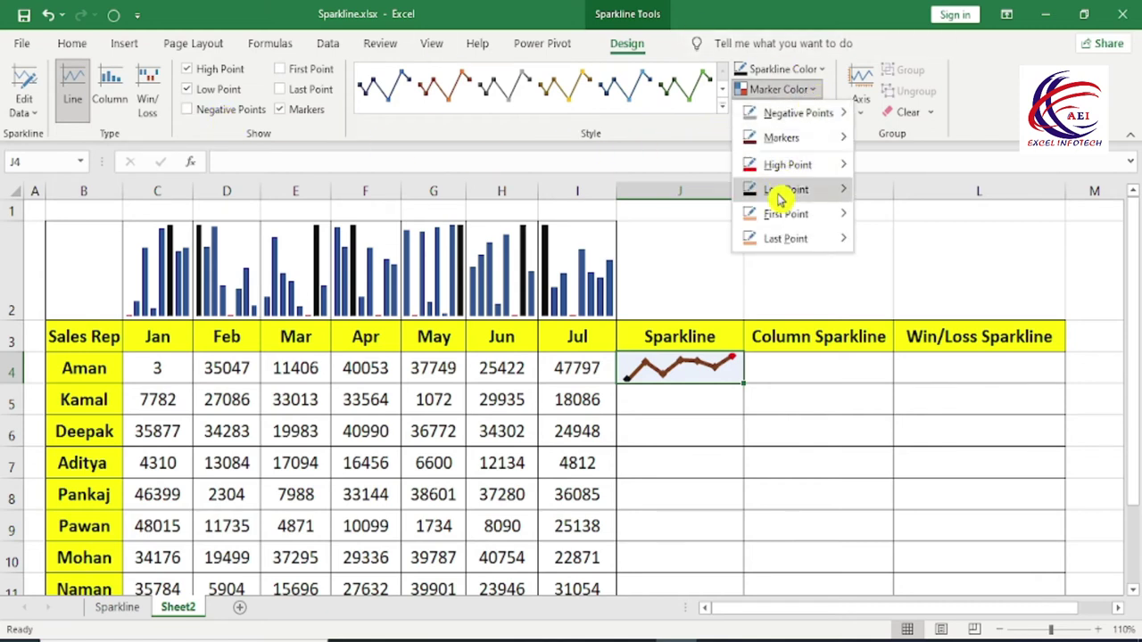
{"action": "left_click", "coordinate": [722, 107]}
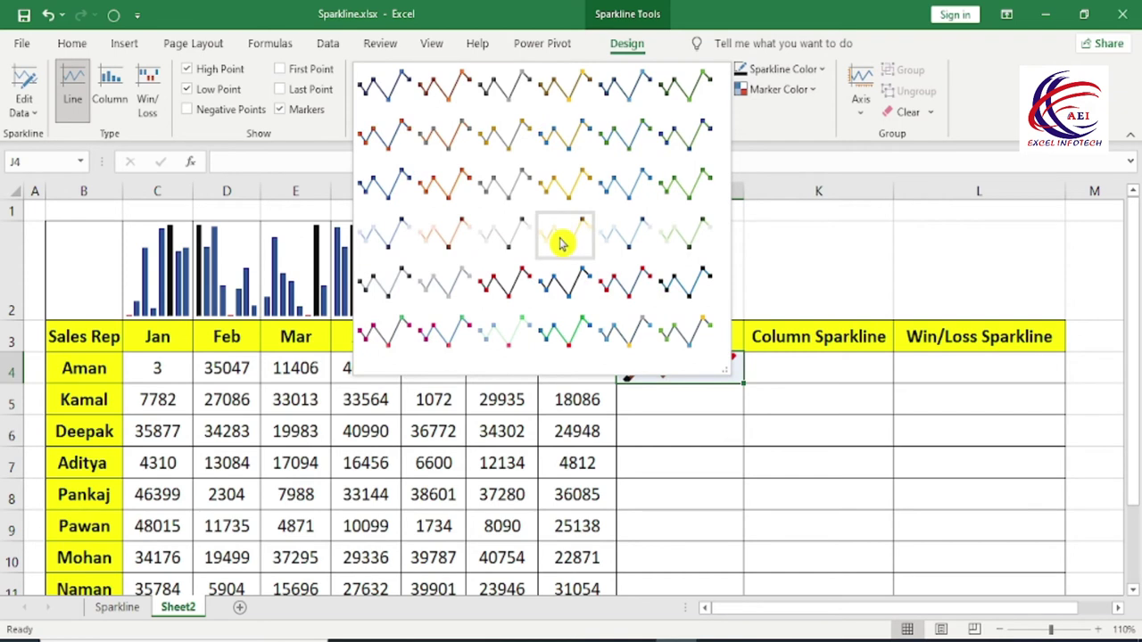
{"action": "left_click", "coordinate": [564, 239]}
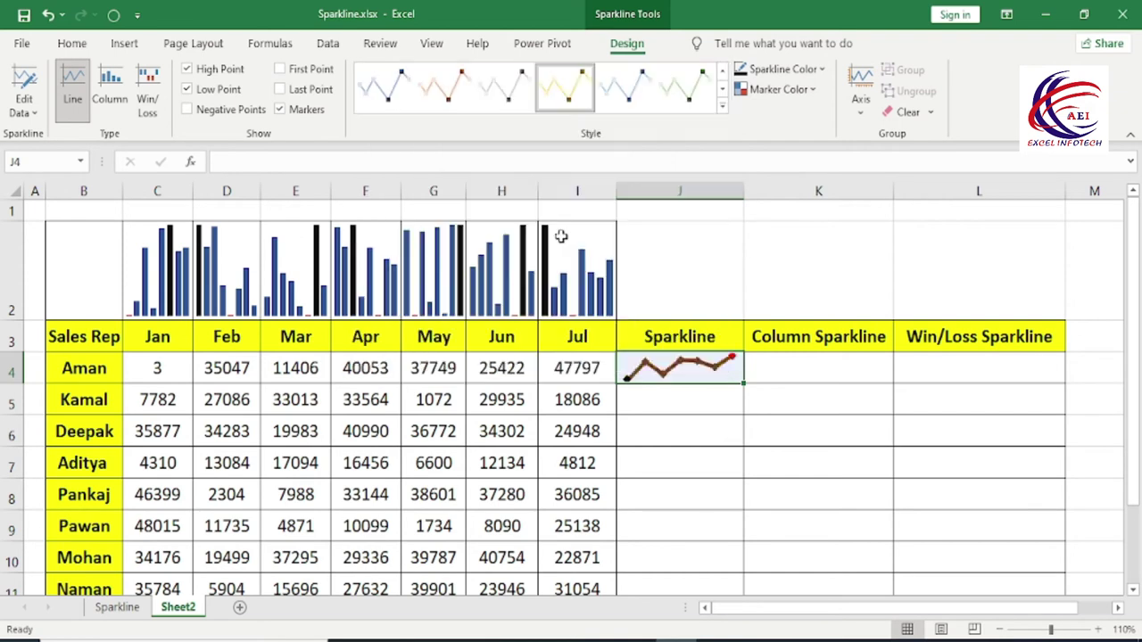
{"action": "left_click", "coordinate": [721, 107]}
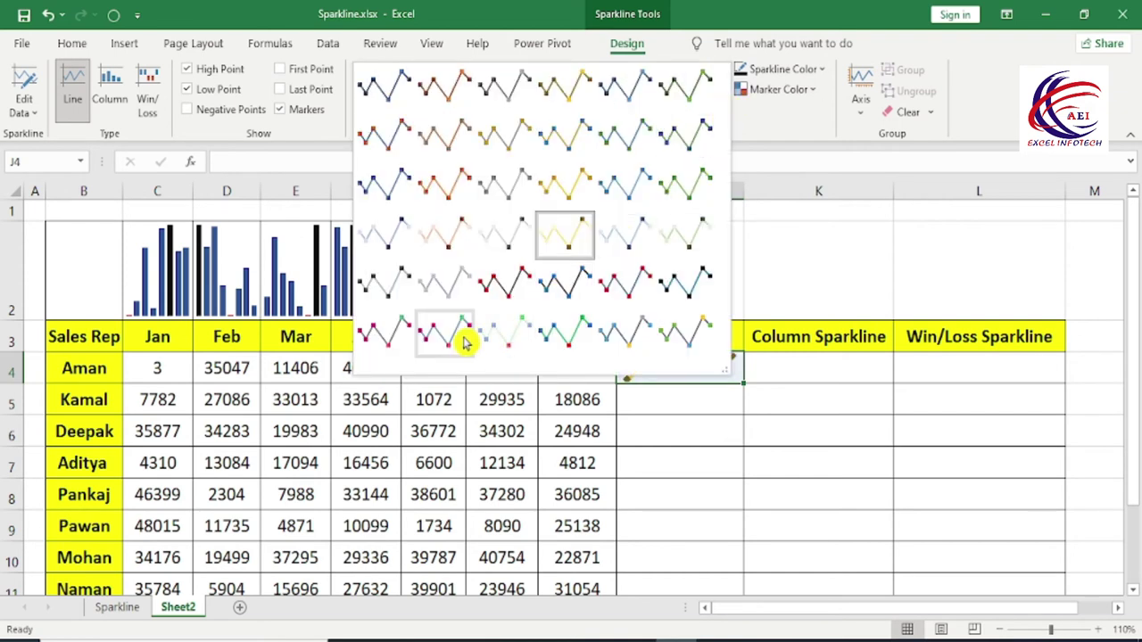
{"action": "left_click", "coordinate": [444, 337]}
{"action": "scroll", "coordinate": [701, 454], "scroll_direction": "down", "scroll_amount": 2}
{"action": "scroll", "coordinate": [704, 442], "scroll_direction": "up", "scroll_amount": 2}
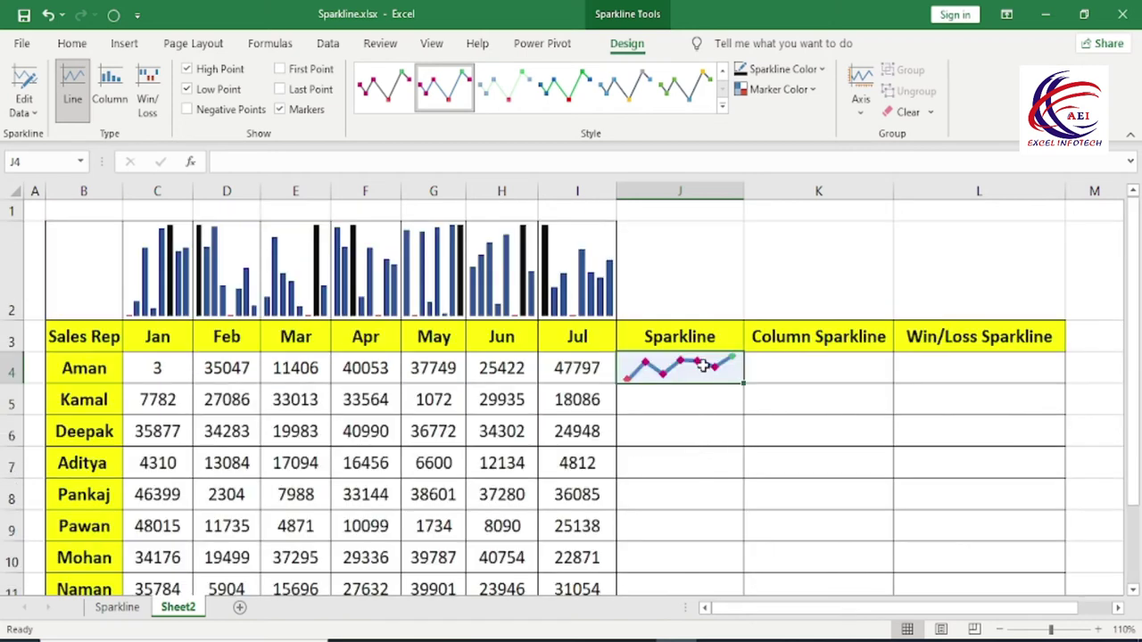
{"action": "left_click_drag", "start_coordinate": [703, 365], "coordinate": [697, 458]}
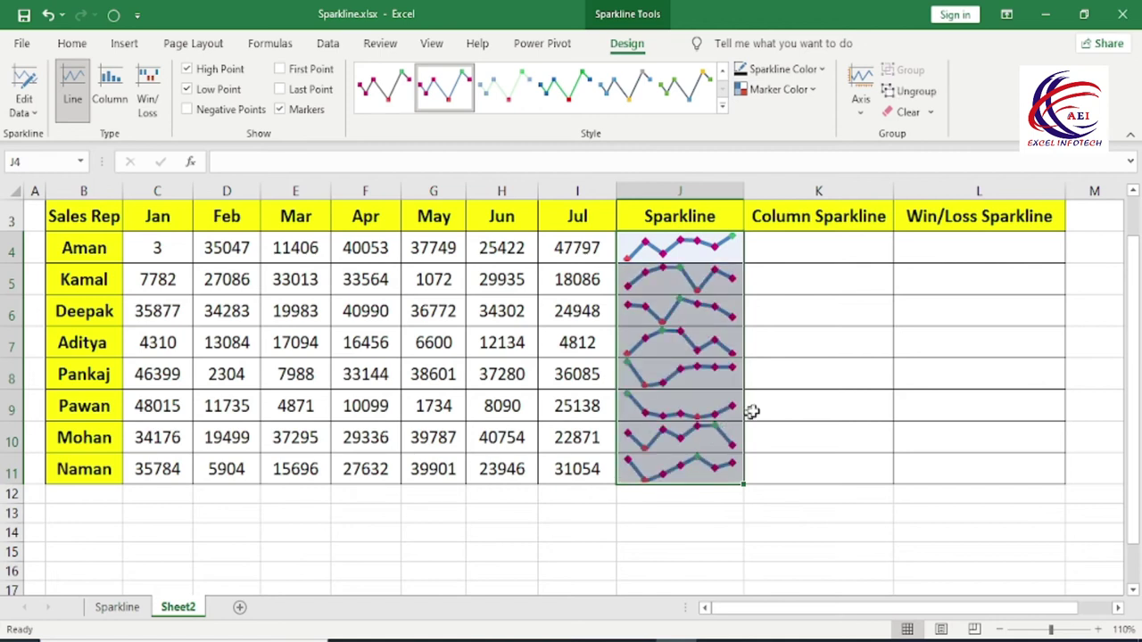
{"action": "scroll", "coordinate": [693, 293], "scroll_direction": "up", "scroll_amount": 1}
{"action": "scroll", "coordinate": [714, 321], "scroll_direction": "down", "scroll_amount": 2}
- Select K4 under Column Sparkline, checking Aman's C4:I4 values, and show the Insert commands
{"action": "scroll", "coordinate": [732, 339], "scroll_direction": "up", "scroll_amount": 2}
{"action": "left_click", "coordinate": [680, 314]}
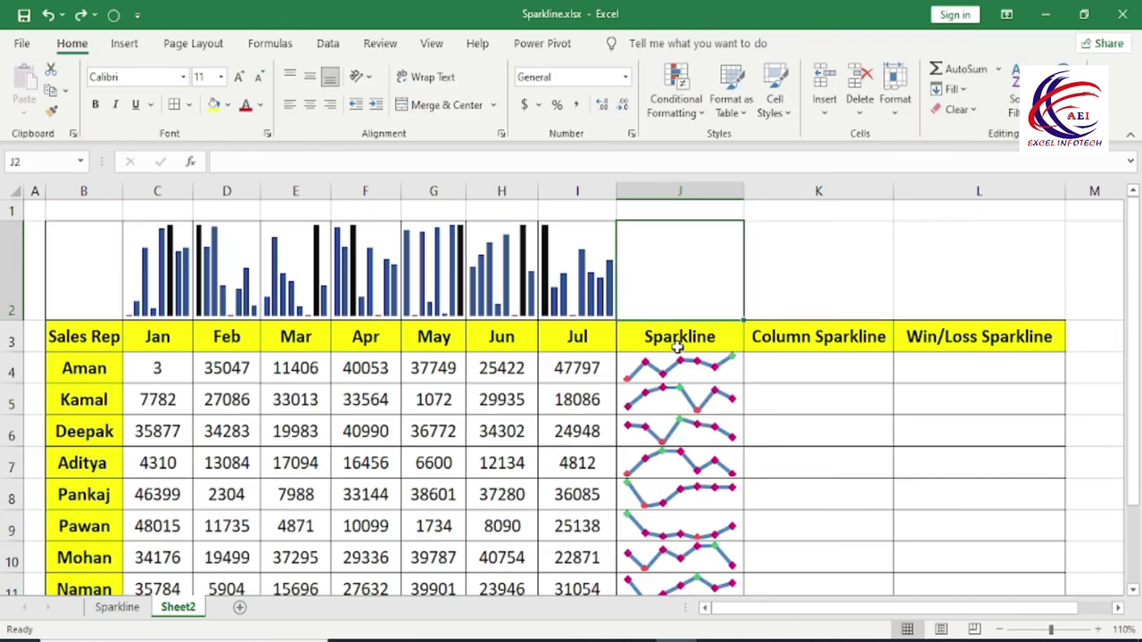
{"action": "left_click", "coordinate": [796, 339]}
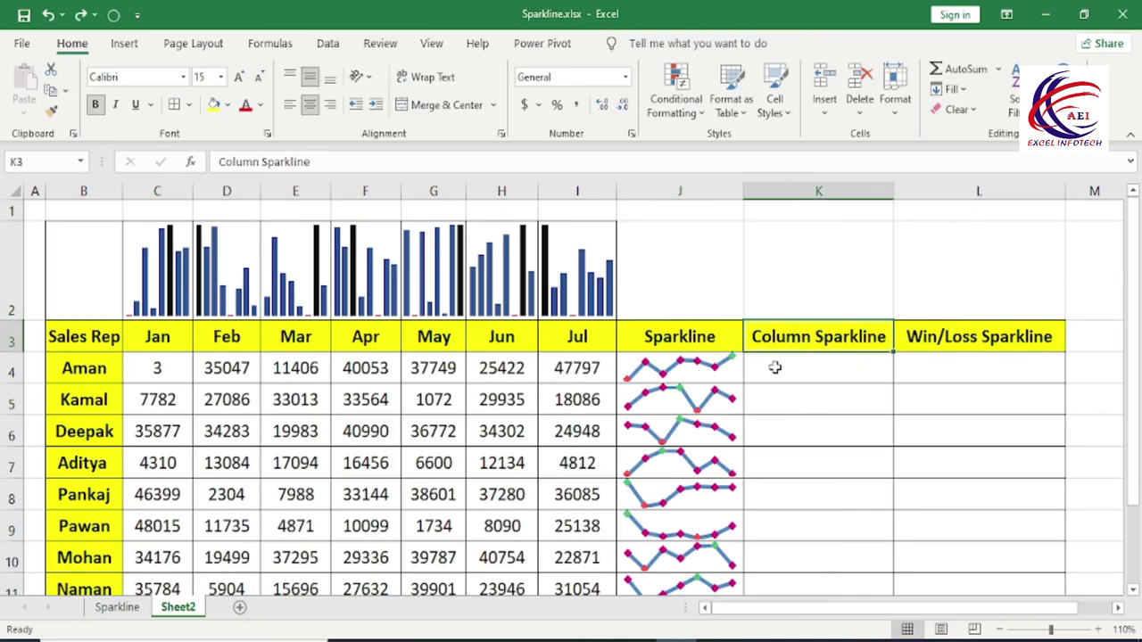
{"action": "left_click", "coordinate": [775, 367]}
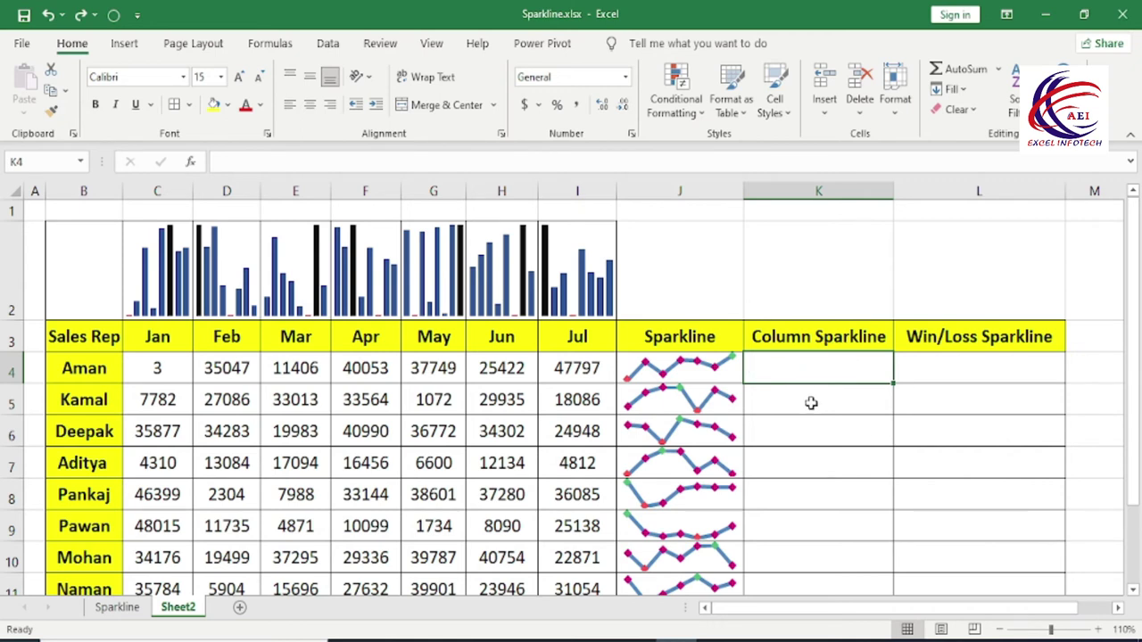
{"action": "left_click", "coordinate": [156, 370]}
{"action": "left_click", "coordinate": [578, 366]}
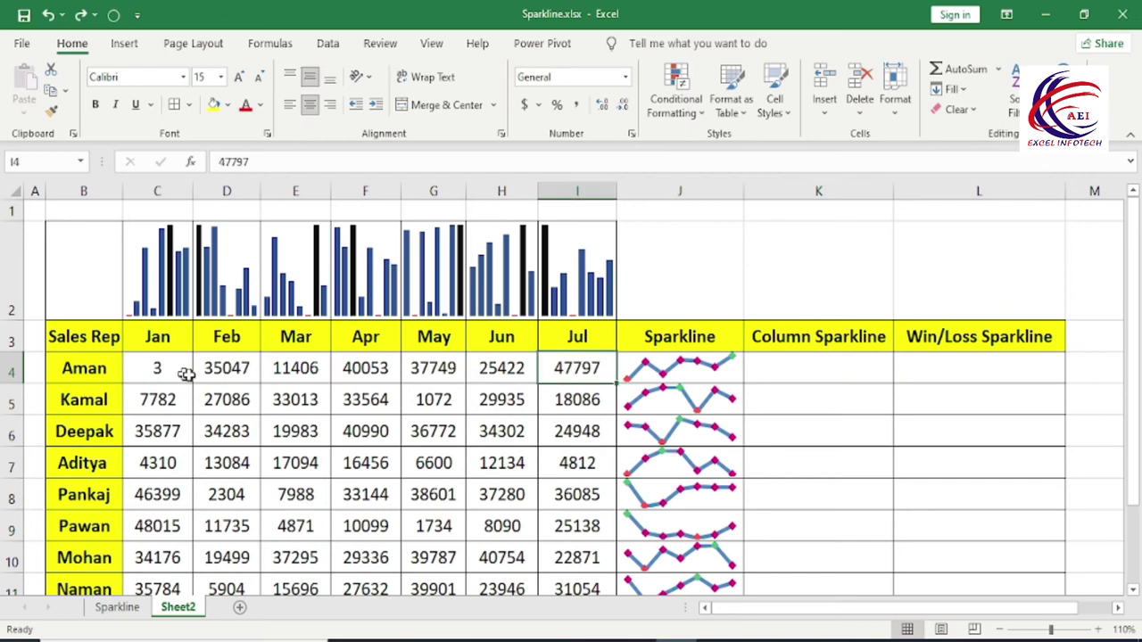
{"action": "left_click", "coordinate": [808, 365]}
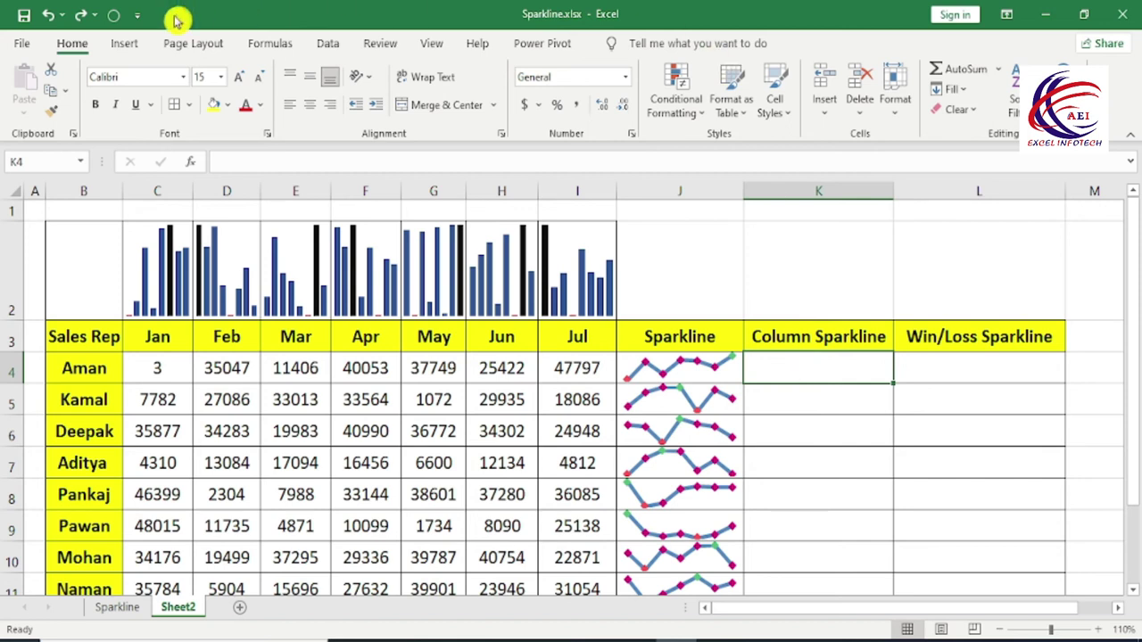
{"action": "left_click", "coordinate": [124, 43]}
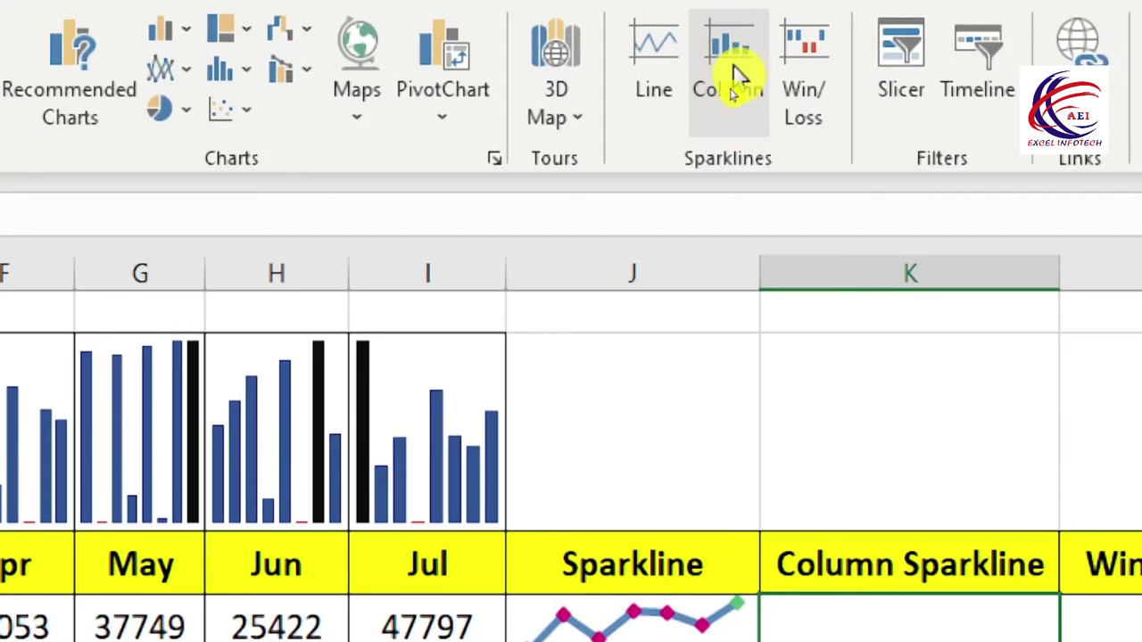
- Add a column sparkline of C4:I4 in K4 and fill it down to K11
{"action": "left_click", "coordinate": [733, 78]}
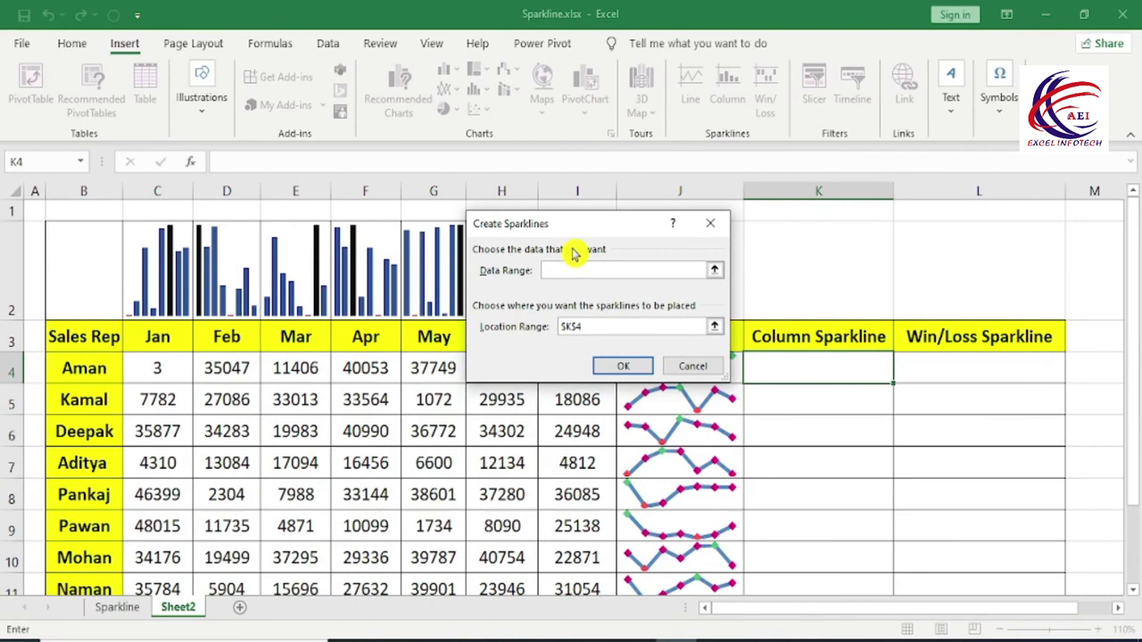
{"action": "left_click_drag", "start_coordinate": [161, 368], "coordinate": [573, 368]}
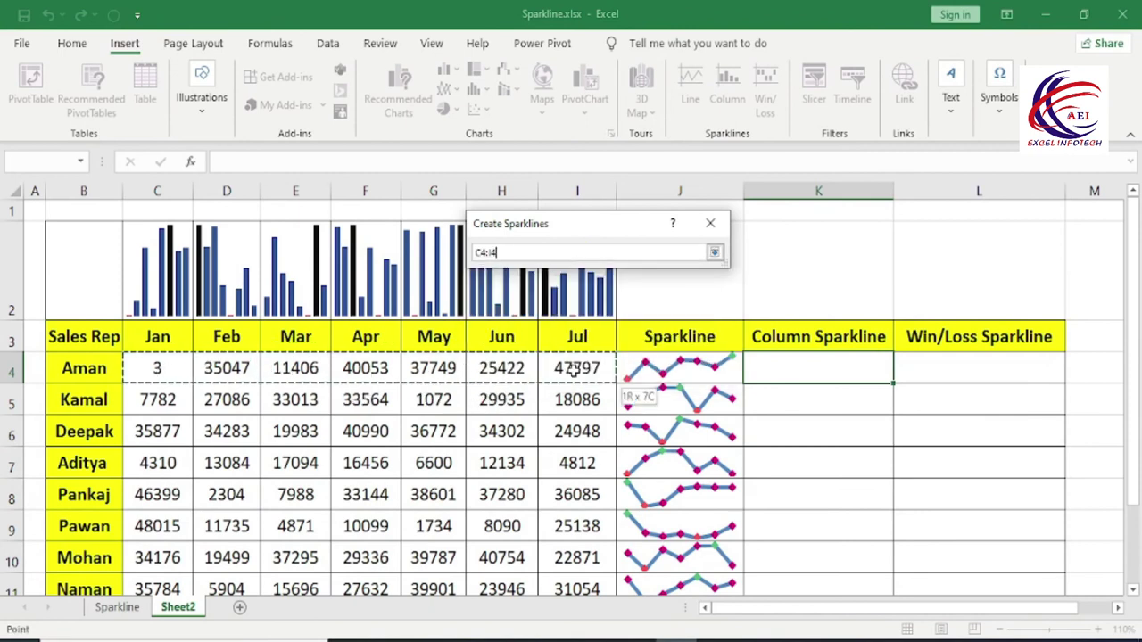
{"action": "left_click", "coordinate": [623, 366]}
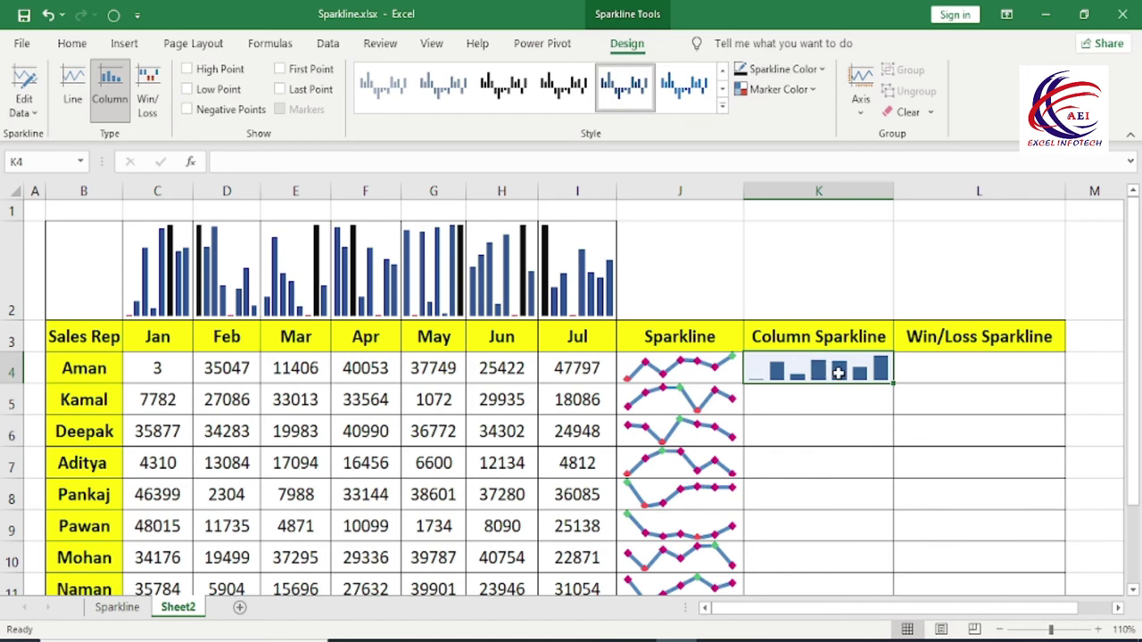
{"action": "left_click_drag", "start_coordinate": [810, 373], "coordinate": [789, 582]}
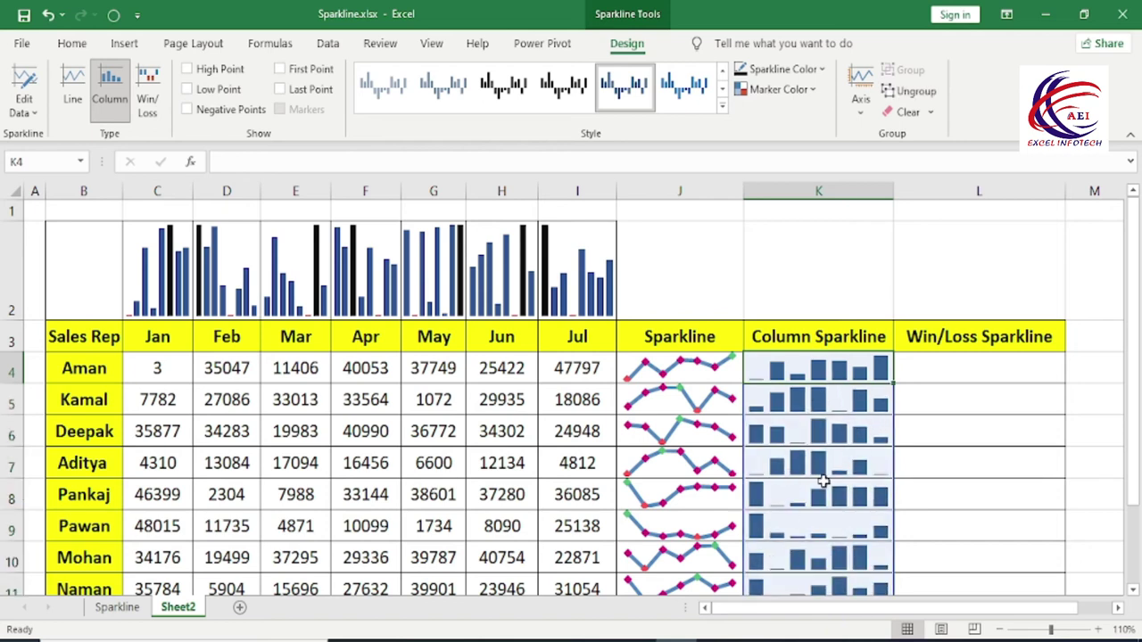
- Apply a green sparkline style and set High Point and Low Point marker colours
{"action": "left_click", "coordinate": [722, 108]}
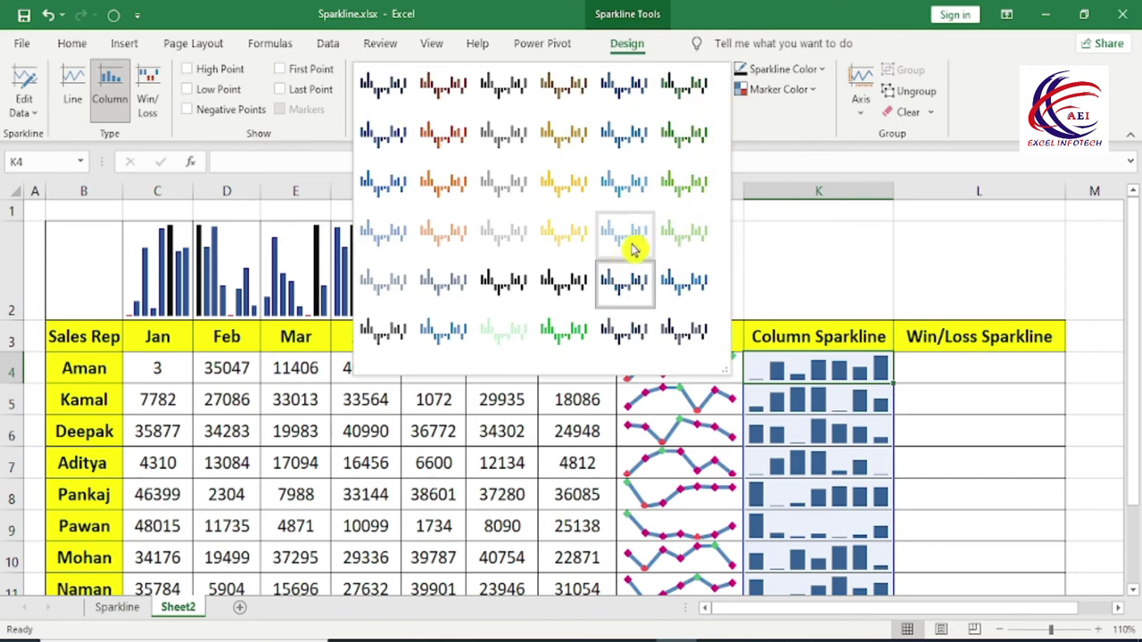
{"action": "left_click", "coordinate": [563, 335]}
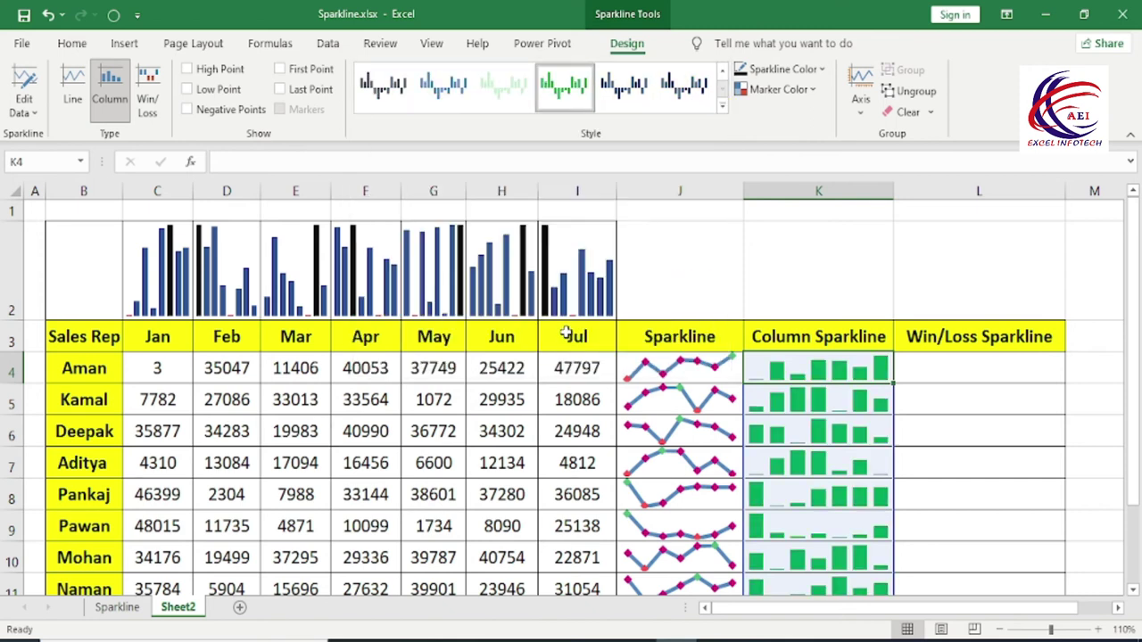
{"action": "left_click", "coordinate": [807, 91]}
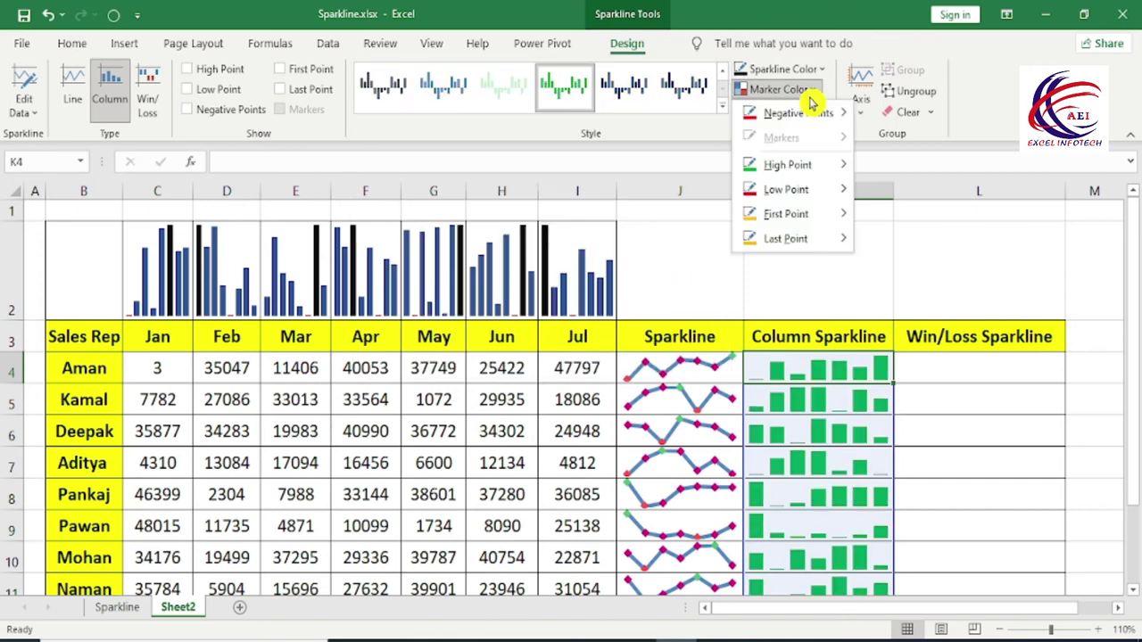
{"action": "mouse_move", "coordinate": [785, 166]}
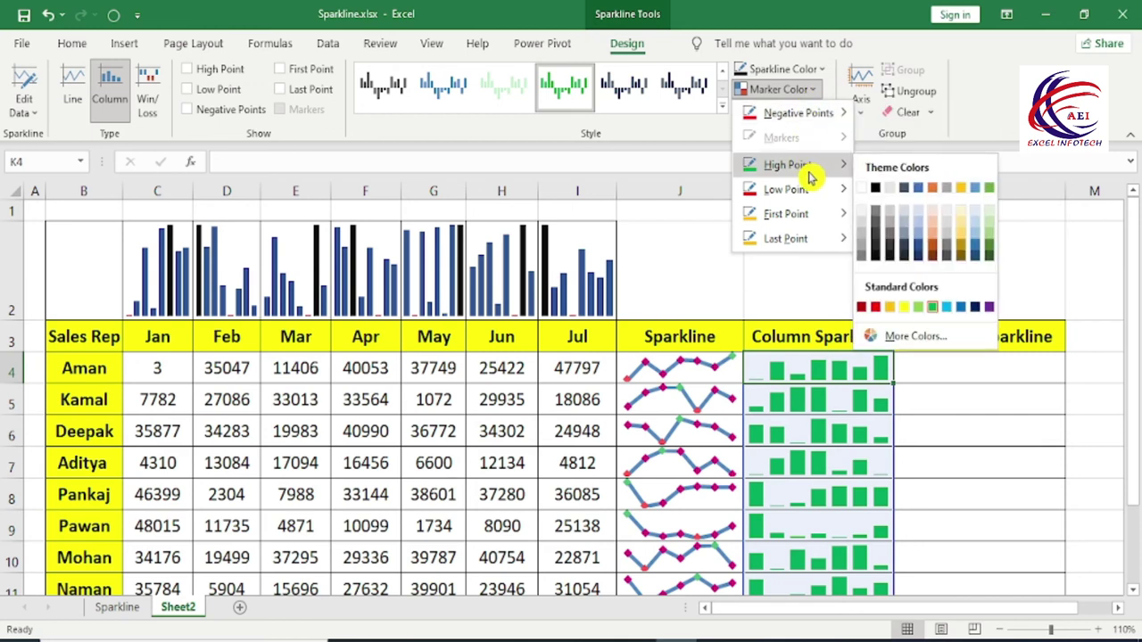
{"action": "left_click", "coordinate": [875, 307]}
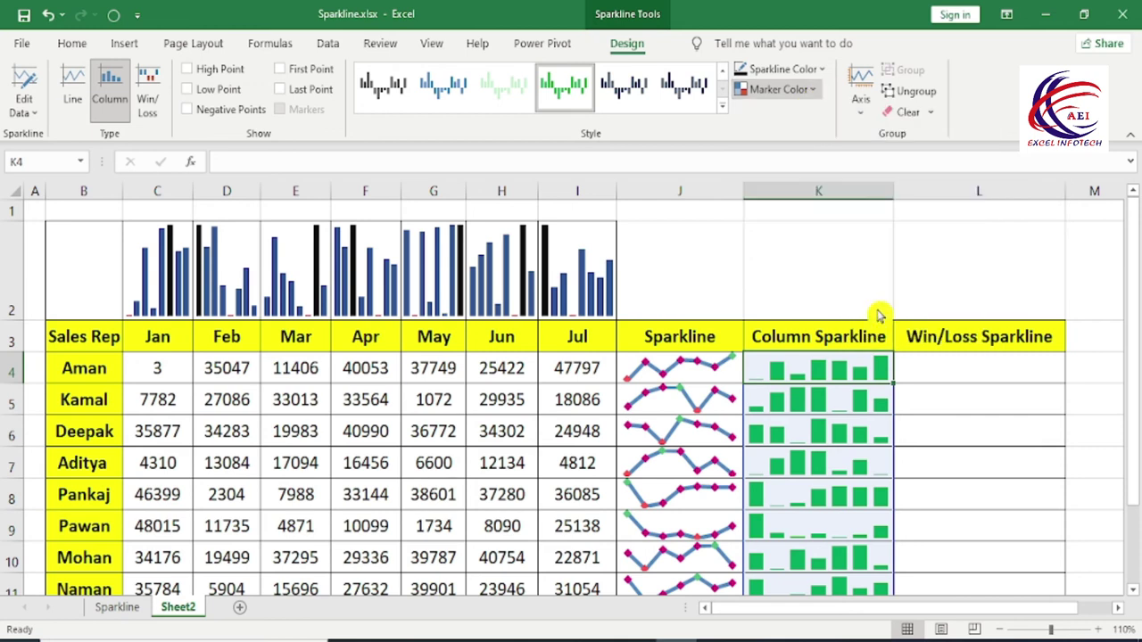
{"action": "left_click", "coordinate": [778, 90]}
{"action": "mouse_move", "coordinate": [785, 189]}
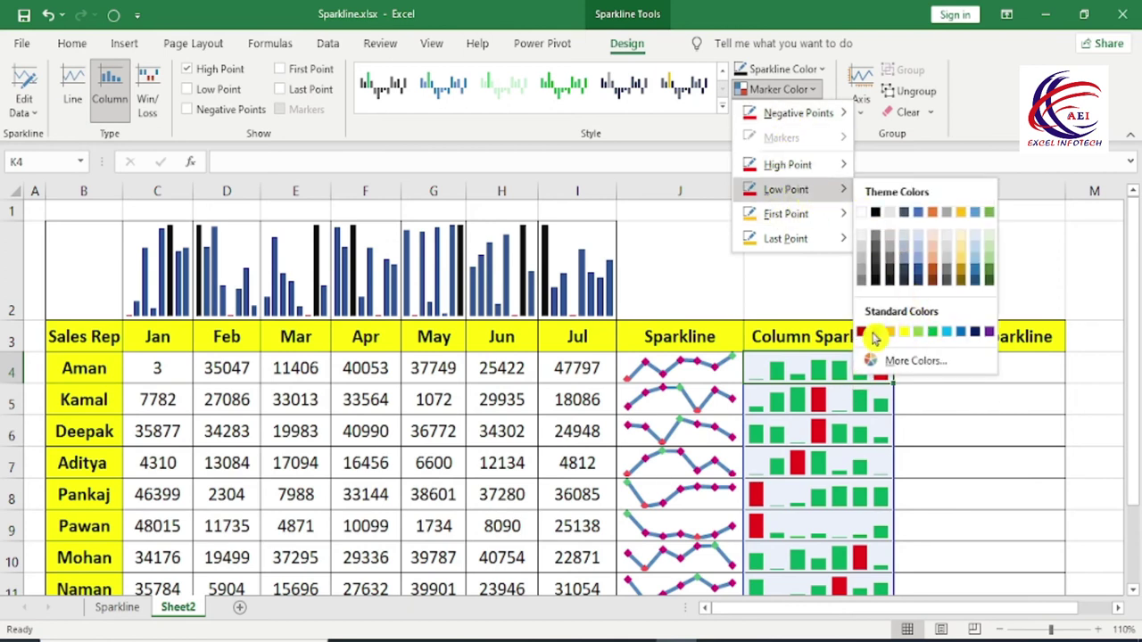
{"action": "left_click", "coordinate": [876, 214]}
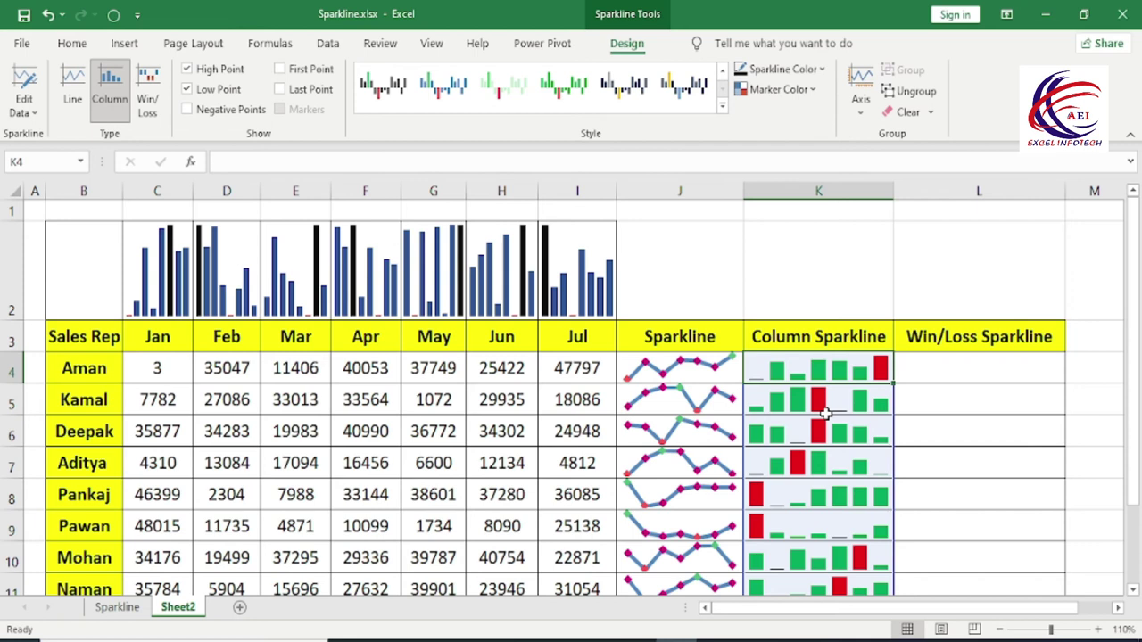
- Switch the column sparklines to a dark grey style, then select cell L4
{"action": "left_click", "coordinate": [685, 90]}
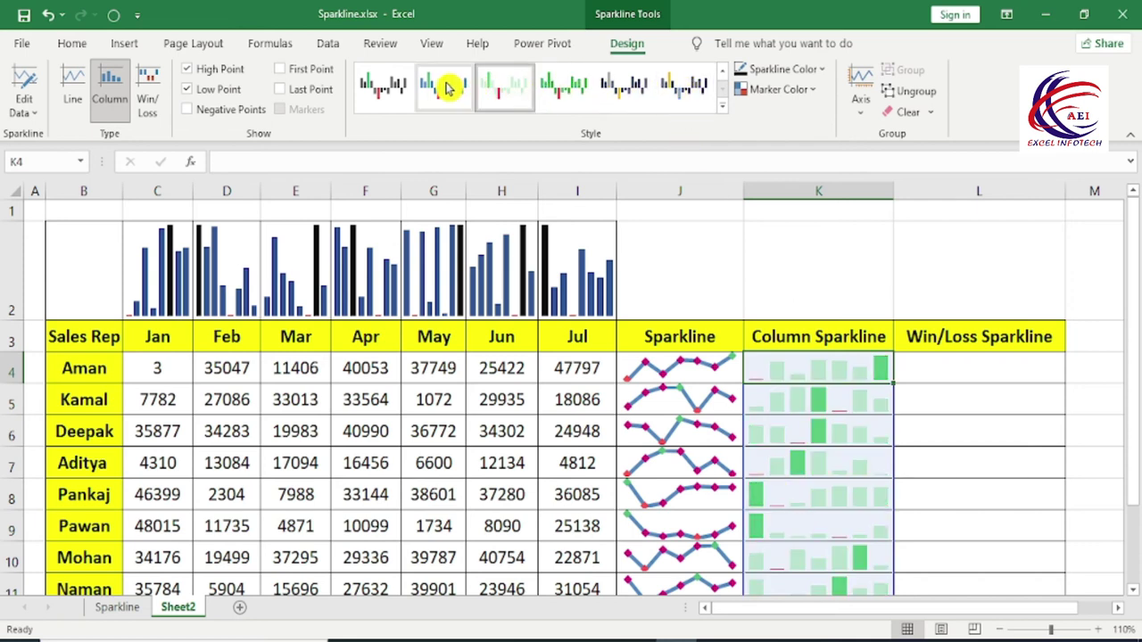
{"action": "left_click", "coordinate": [390, 86]}
{"action": "key", "text": "Right"}
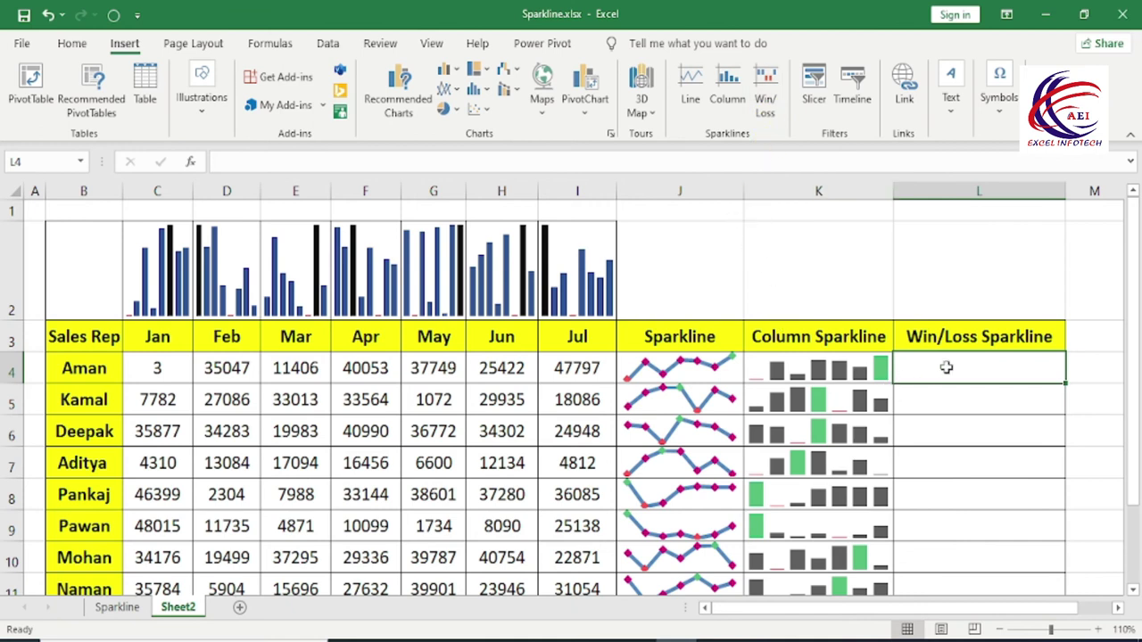
- Insert a Win/Loss sparkline of C4:I4 in L4 with a dark style
{"action": "left_click", "coordinate": [765, 94]}
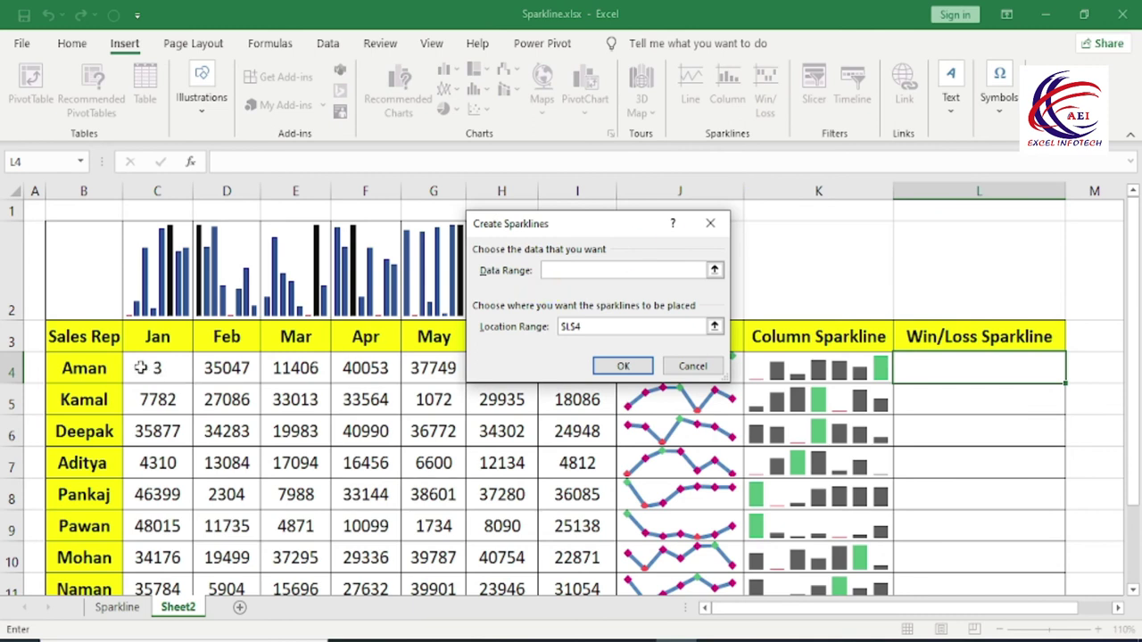
{"action": "left_click_drag", "start_coordinate": [140, 368], "coordinate": [579, 369]}
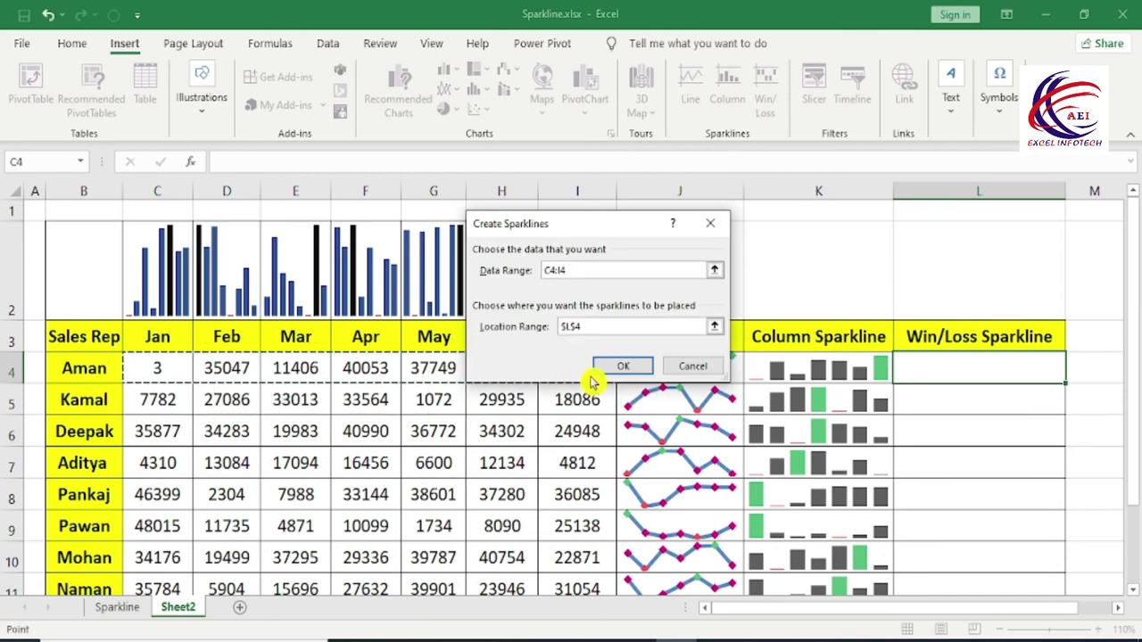
{"action": "left_click", "coordinate": [622, 367]}
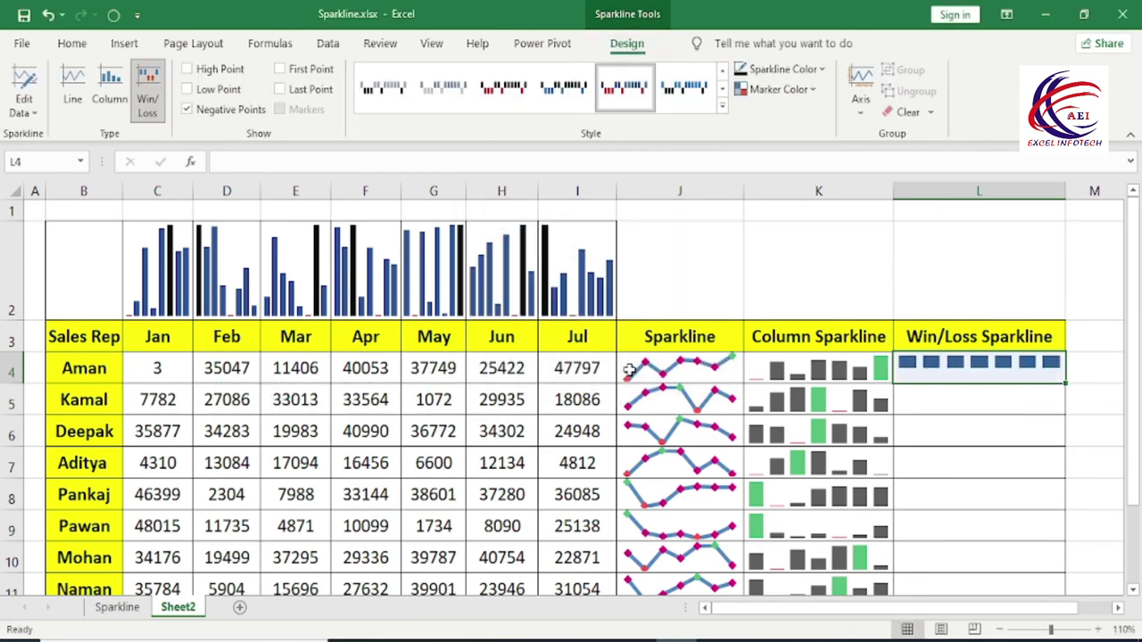
{"action": "left_click", "coordinate": [547, 89]}
{"action": "left_click", "coordinate": [497, 90]}
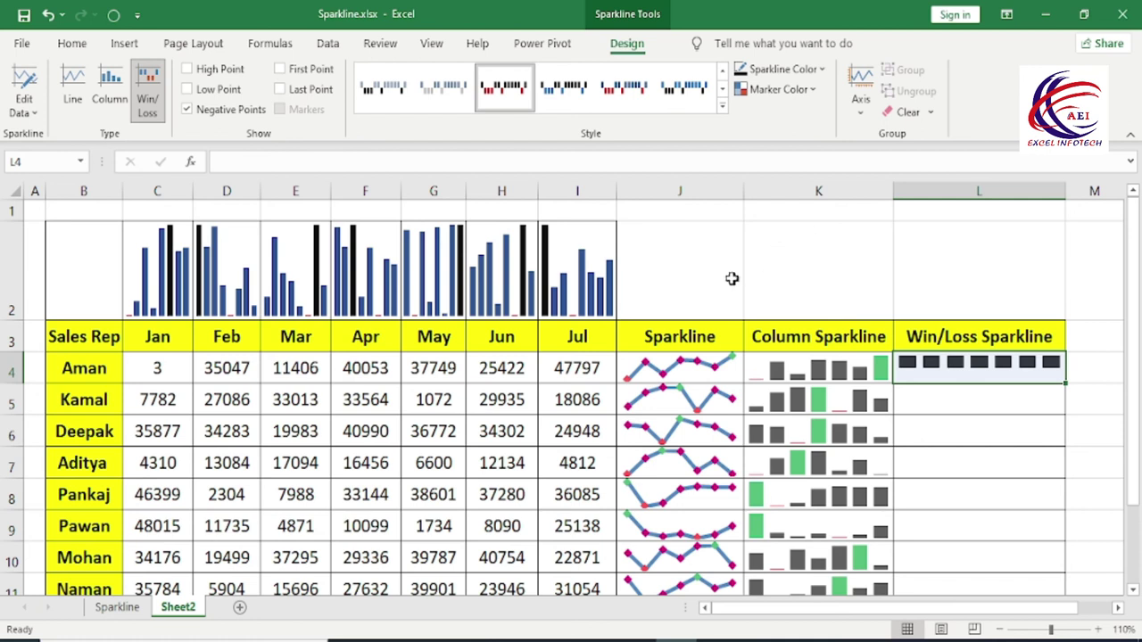
- Fill the Win/Loss sparkline from L4 down to L11
{"action": "mouse_move", "coordinate": [1033, 365]}
{"action": "left_mouse_down"}
{"action": "mouse_move", "coordinate": [1003, 592]}
{"action": "mouse_move", "coordinate": [988, 465]}
{"action": "left_mouse_up"}
{"action": "key", "text": "ctrl+d"}
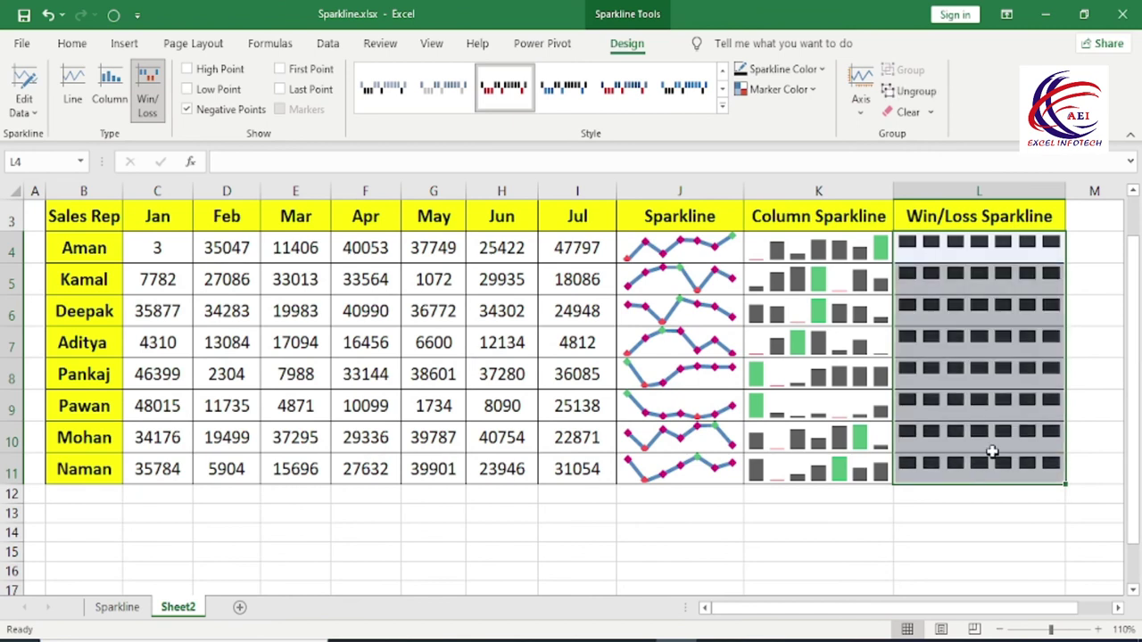
{"action": "left_click", "coordinate": [1077, 380]}
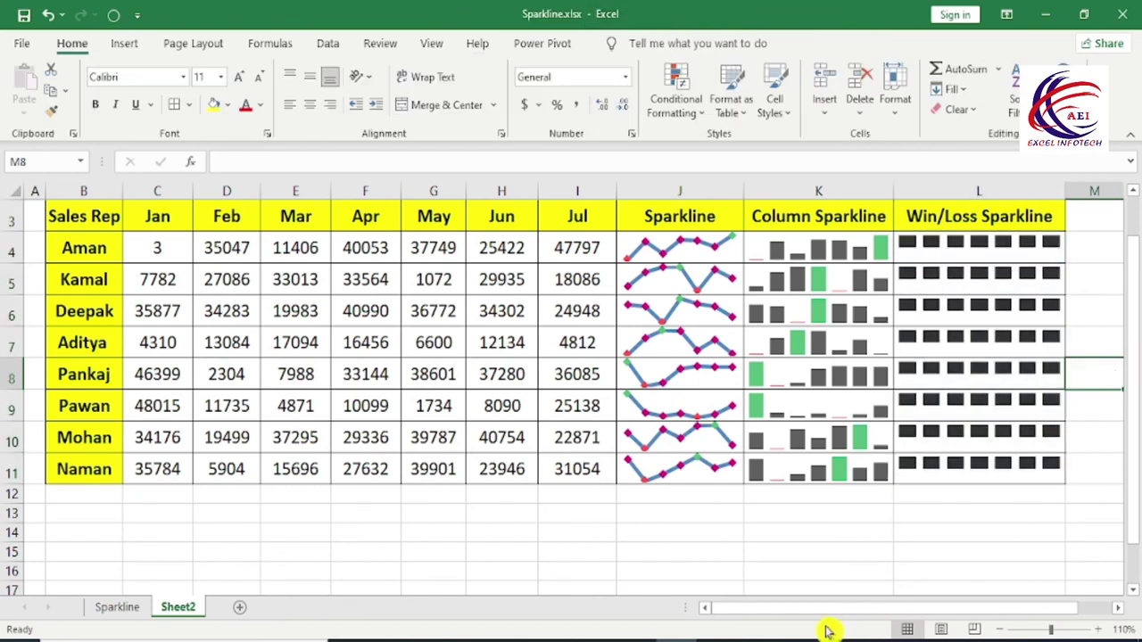
{"action": "left_click_drag", "start_coordinate": [800, 615], "coordinate": [901, 570]}
- Mark the L4:L11 Win/Loss sparklines' High Point in red and Low Point in green
{"action": "scroll", "coordinate": [1060, 397], "scroll_direction": "up", "scroll_amount": 2}
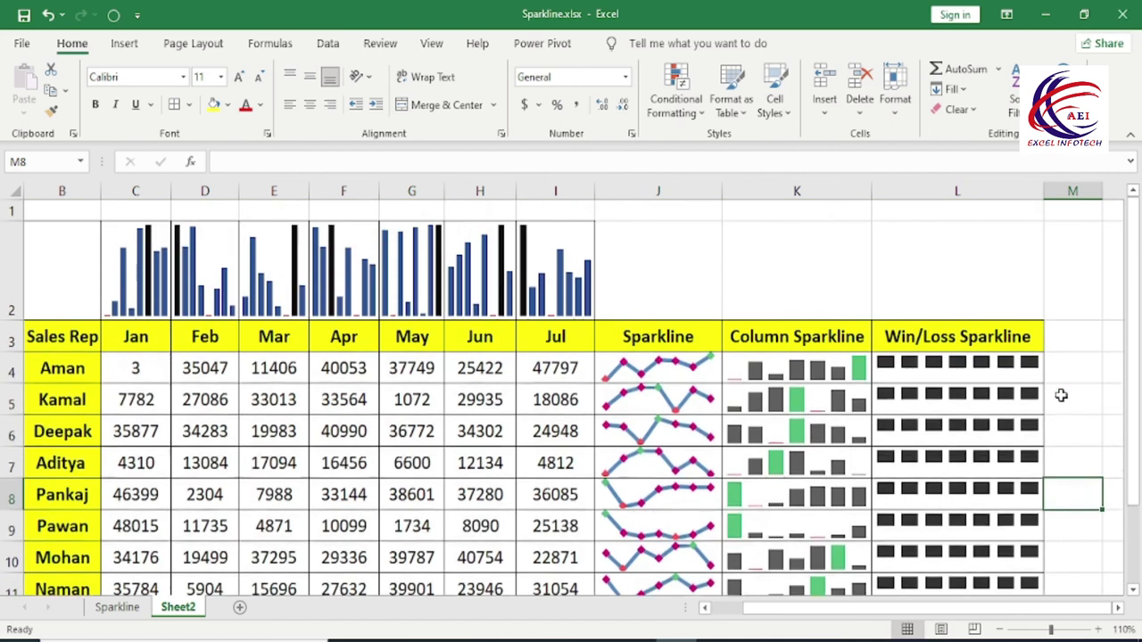
{"action": "scroll", "coordinate": [1052, 398], "scroll_direction": "down", "scroll_amount": 1}
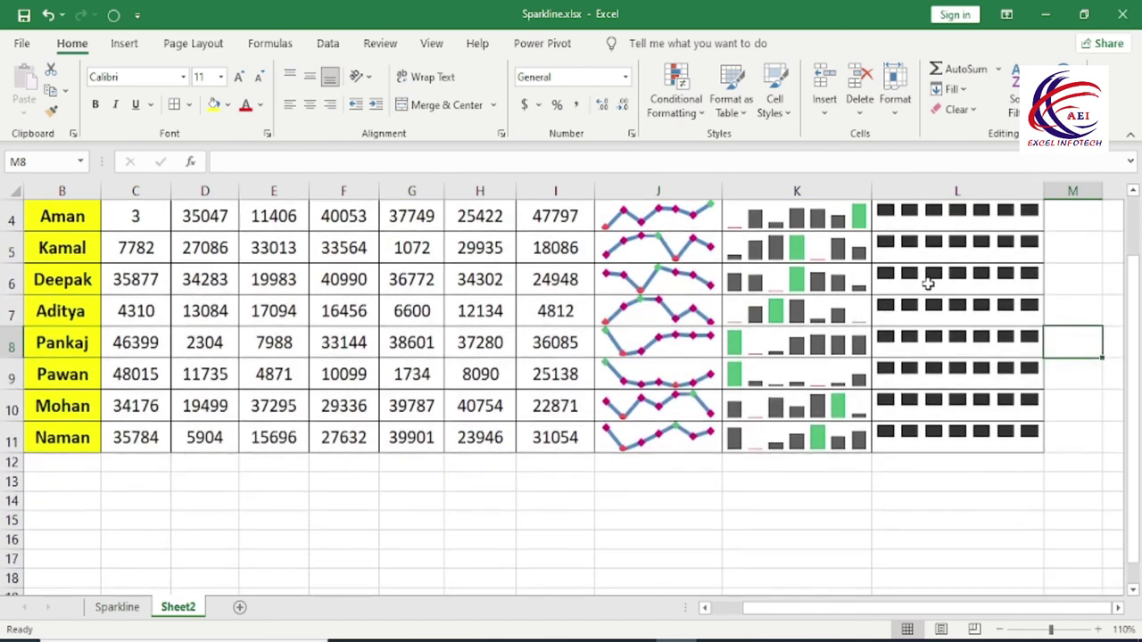
{"action": "scroll", "coordinate": [928, 284], "scroll_direction": "up", "scroll_amount": 1}
{"action": "left_click_drag", "start_coordinate": [925, 367], "coordinate": [946, 586]}
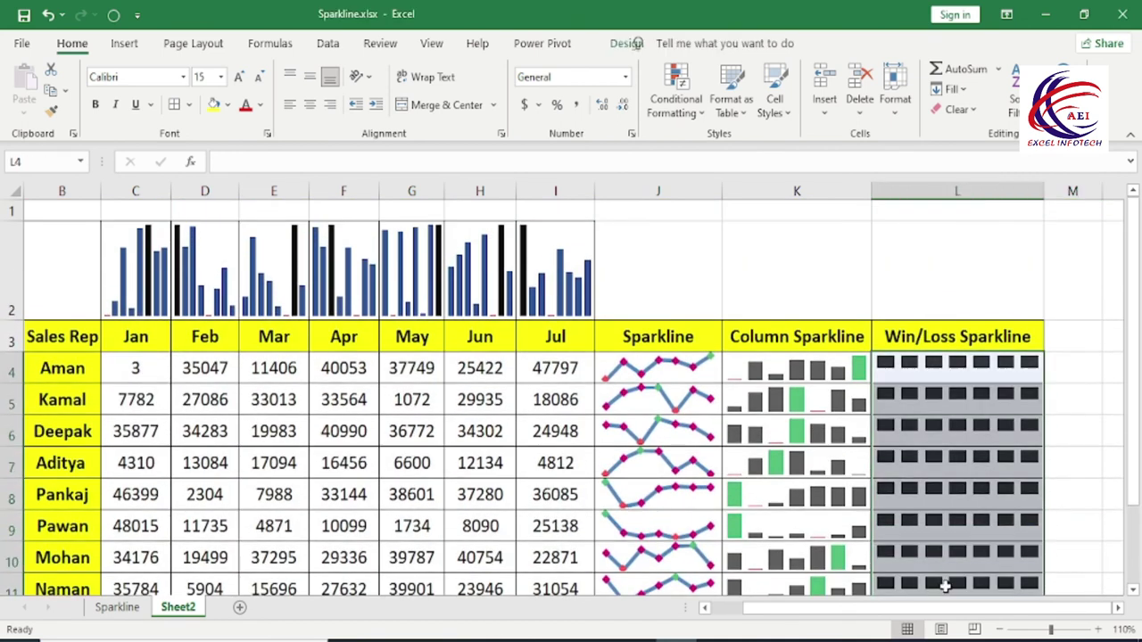
{"action": "left_click", "coordinate": [628, 43]}
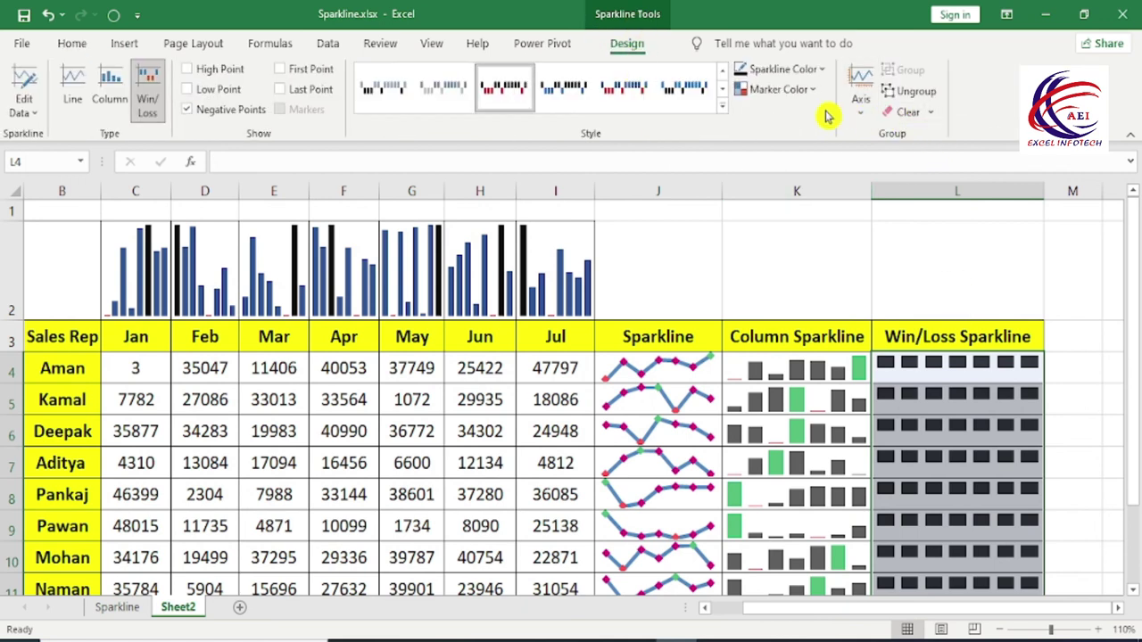
{"action": "left_click", "coordinate": [805, 95]}
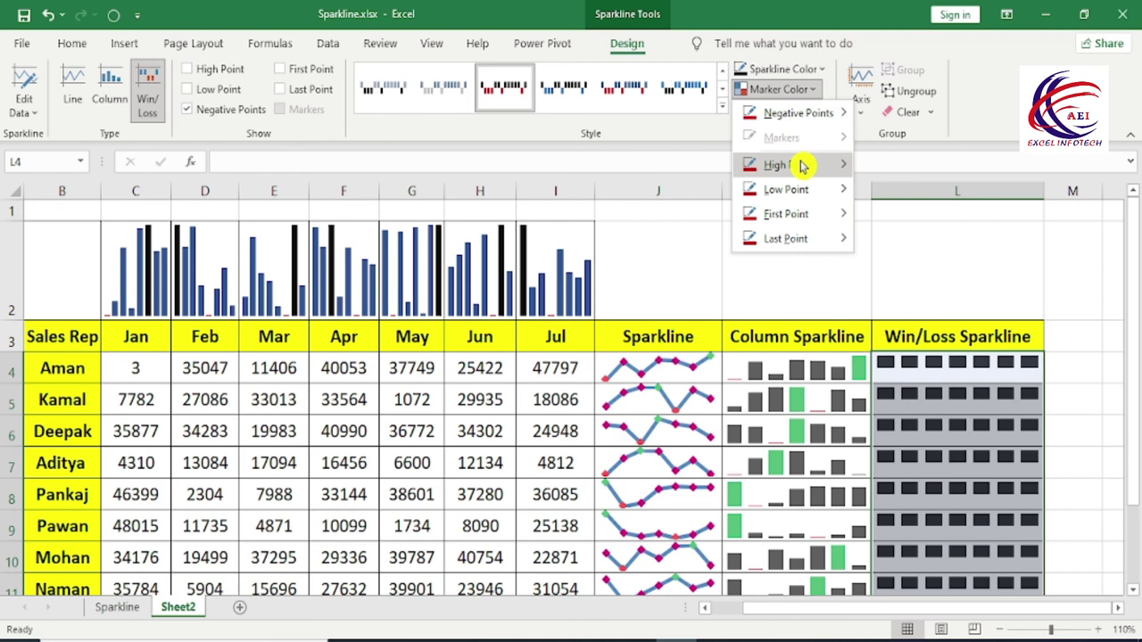
{"action": "mouse_move", "coordinate": [785, 165]}
{"action": "left_click", "coordinate": [877, 307]}
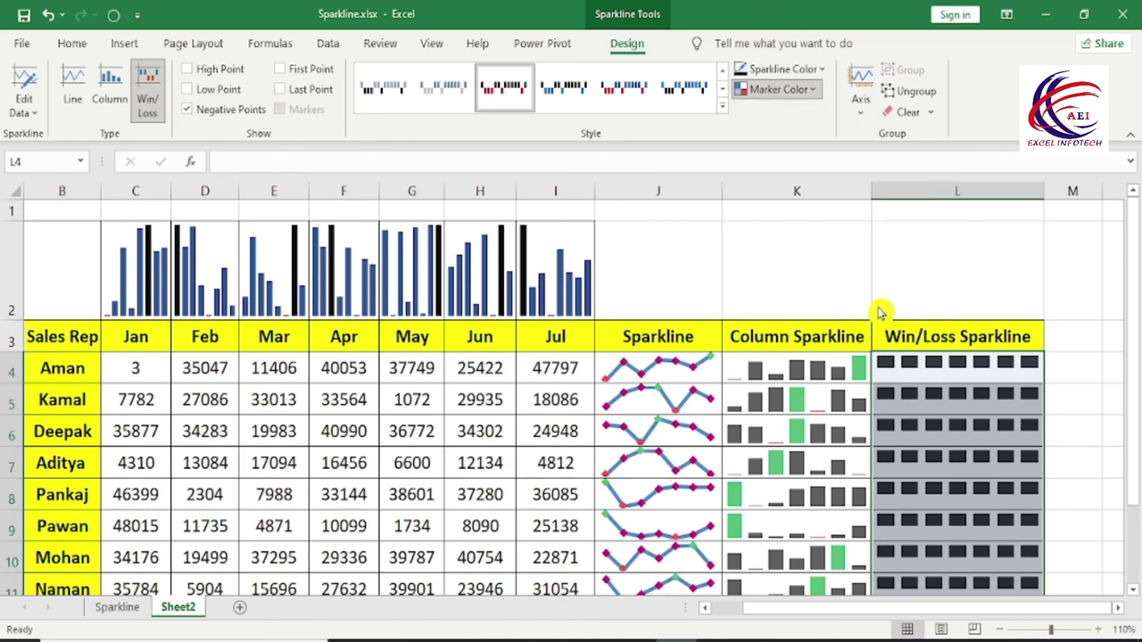
{"action": "left_click", "coordinate": [803, 90]}
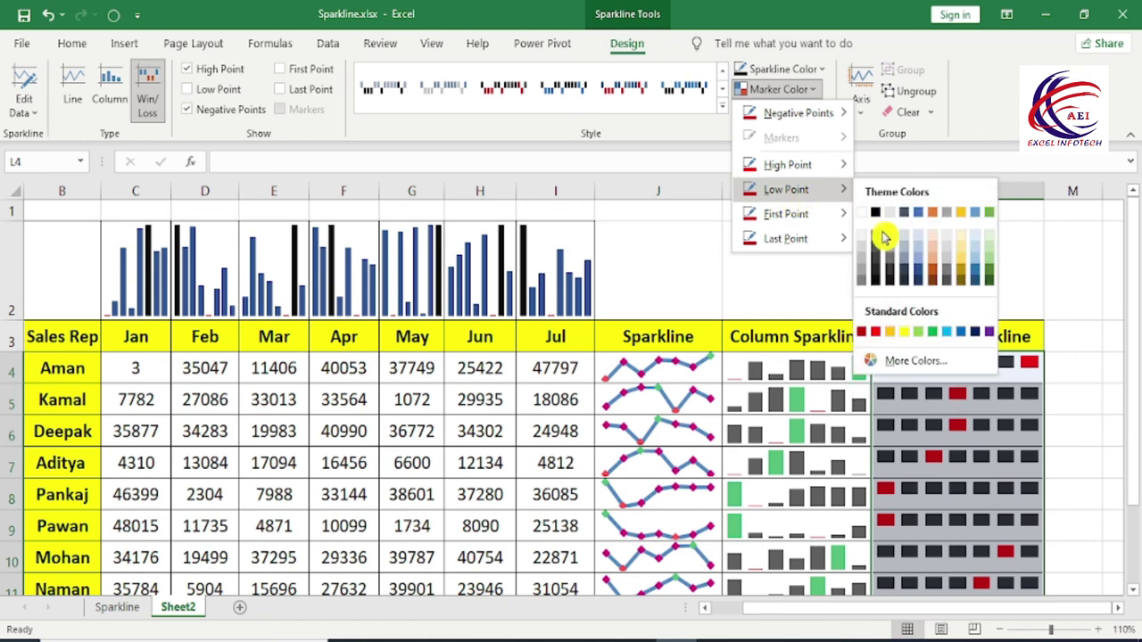
{"action": "mouse_move", "coordinate": [785, 189]}
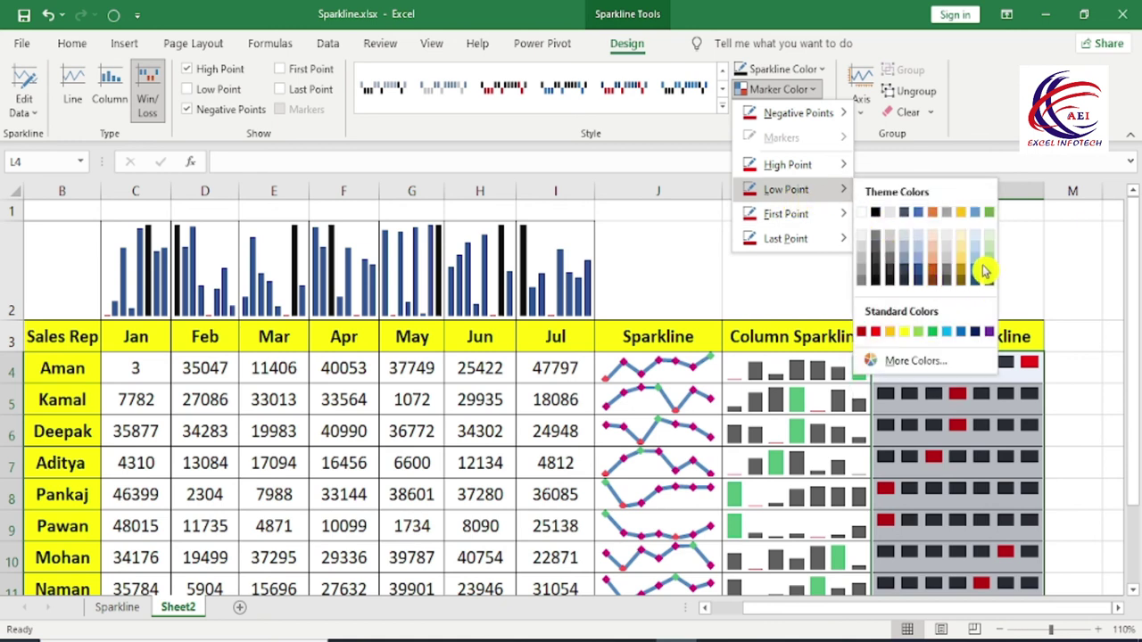
{"action": "left_click", "coordinate": [989, 267]}
{"action": "left_click", "coordinate": [919, 256]}
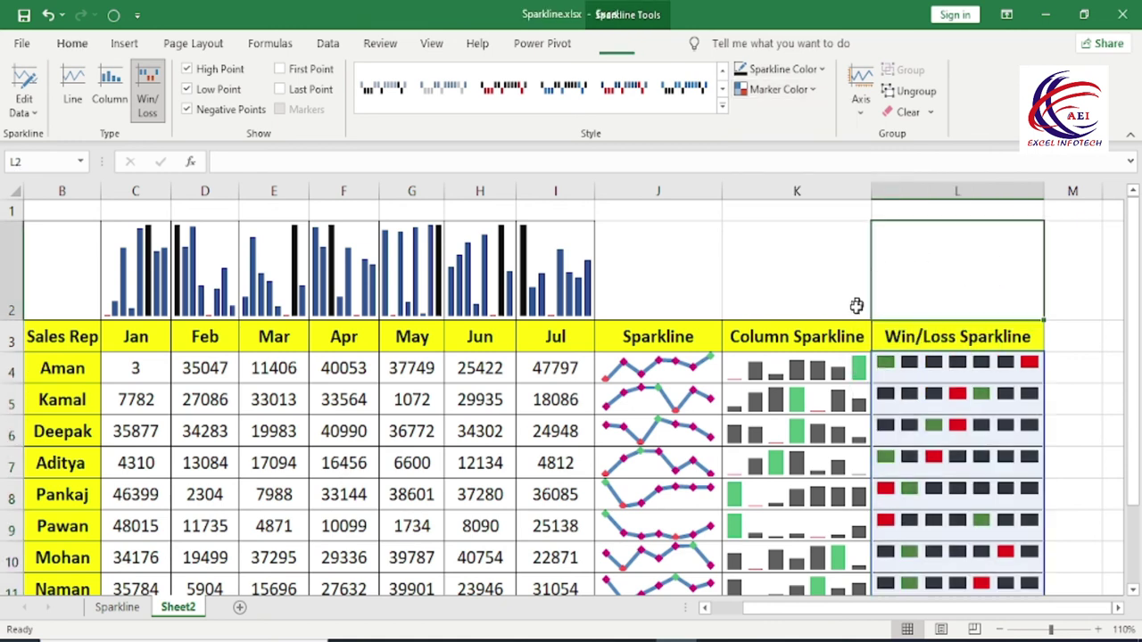
{"action": "mouse_move", "coordinate": [930, 364]}
{"action": "left_mouse_down"}
{"action": "mouse_move", "coordinate": [908, 554]}
{"action": "mouse_move", "coordinate": [866, 553]}
{"action": "left_mouse_up"}
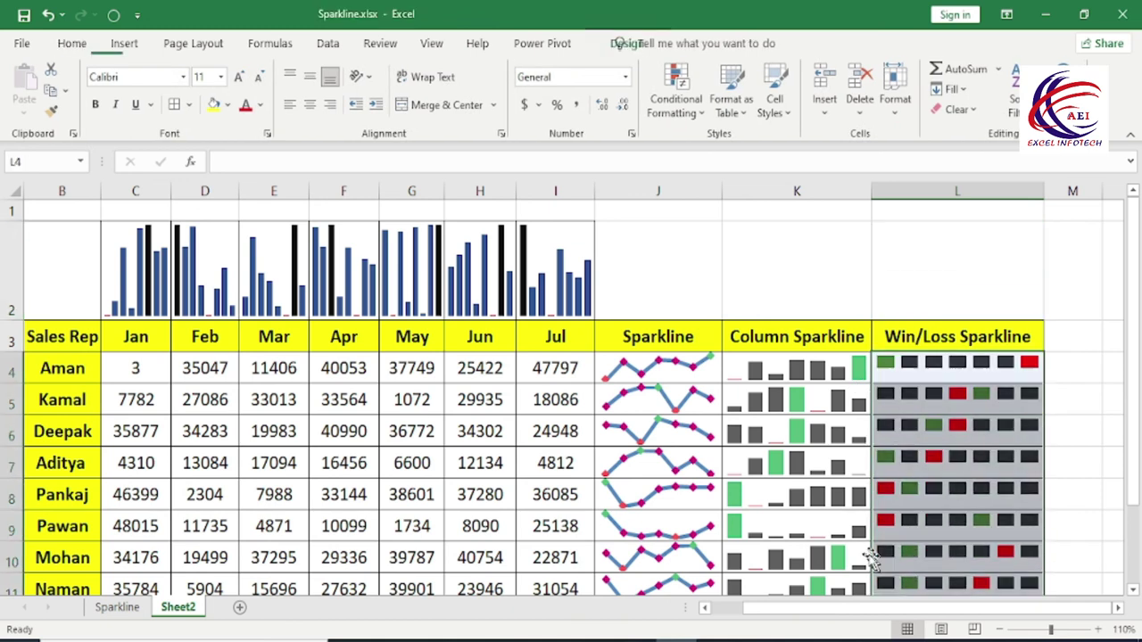
{"action": "left_click", "coordinate": [785, 89]}
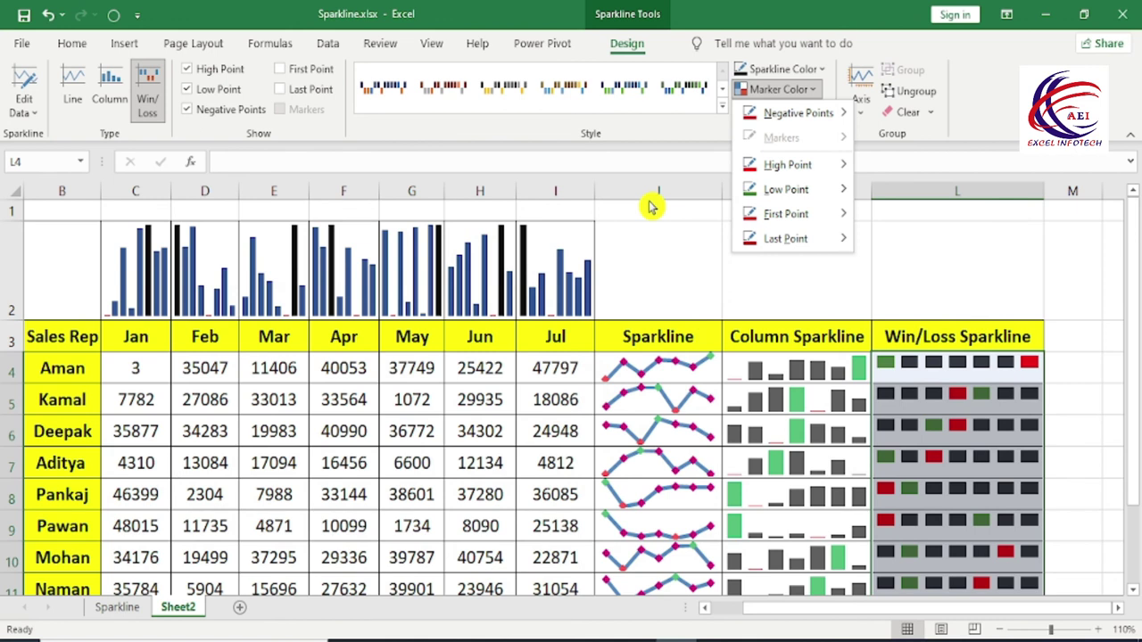
{"action": "left_click", "coordinate": [673, 280]}
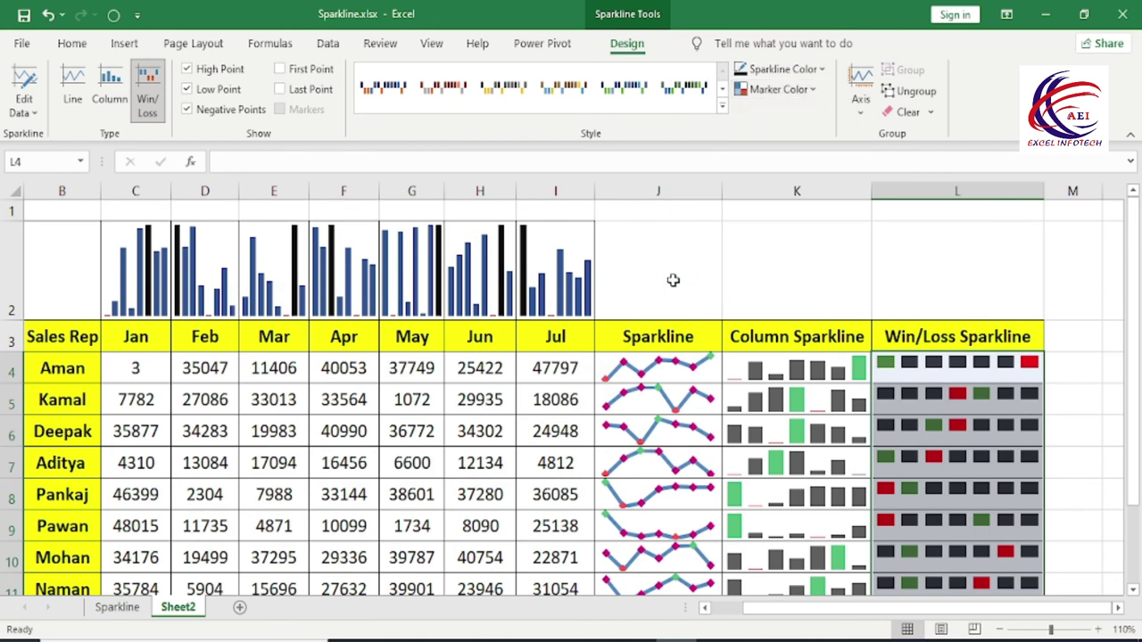